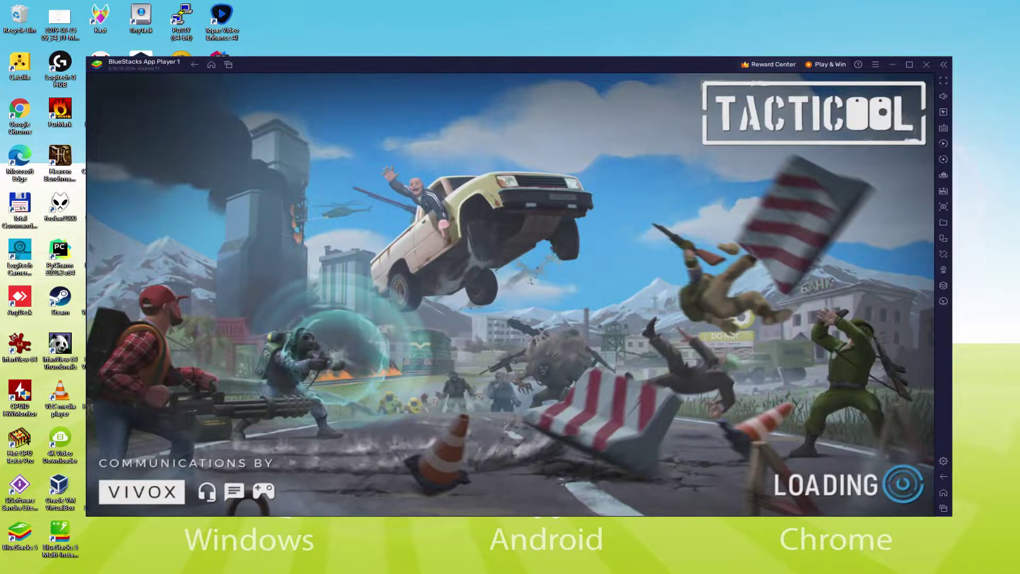
Step: Move the soldier along the walled walkway following the red arrows while turning the aim towards the path ahead
key(w)
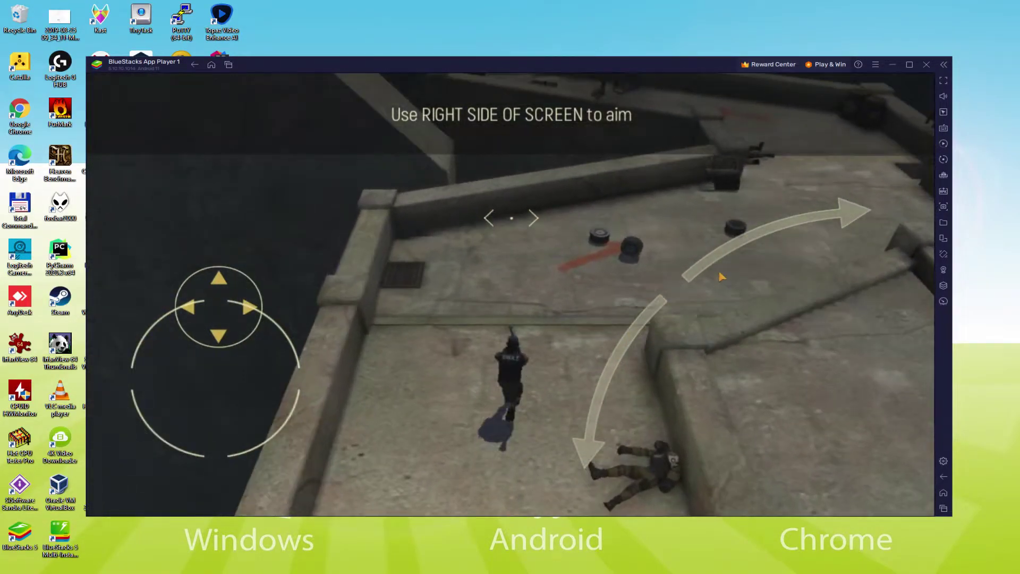
key(d)
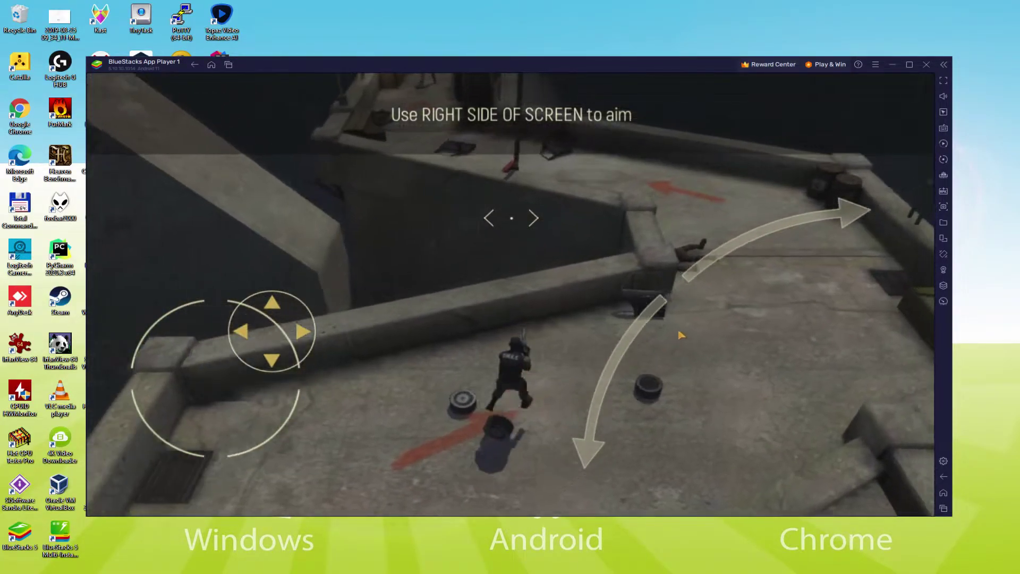
drag(678, 334, 552, 157)
key(s)
key(w)
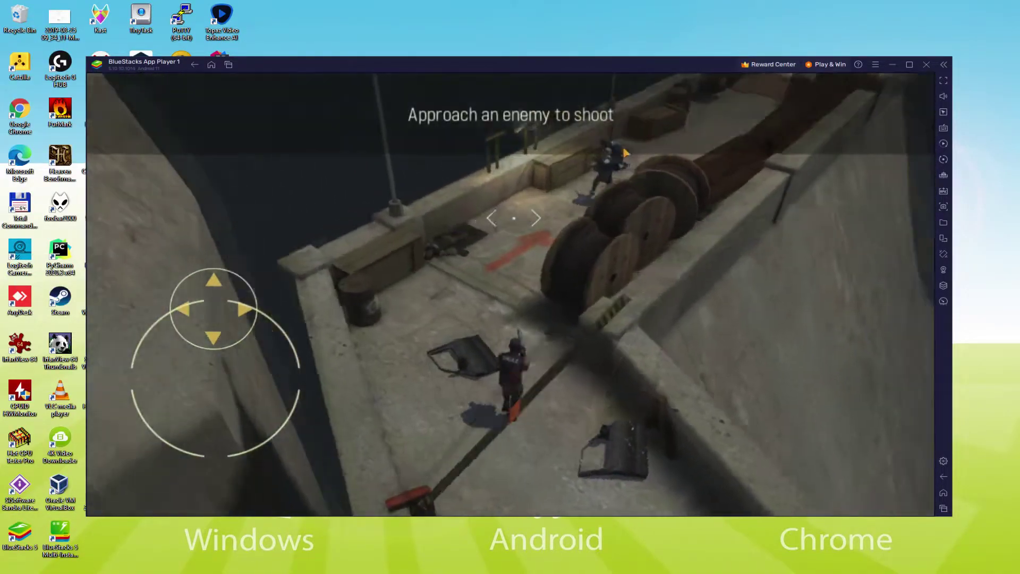
Step: Advance past the wooden cable reels, approach the enemies near the crates and shoot them
key(a)
drag(664, 173, 689, 180)
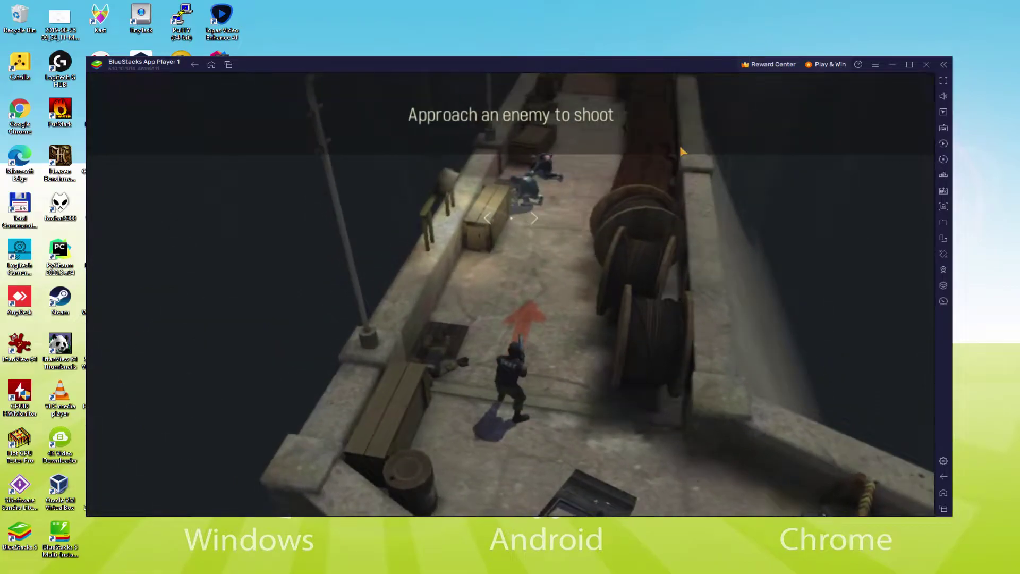
key(w)
key(d)
key(w)
key(a)
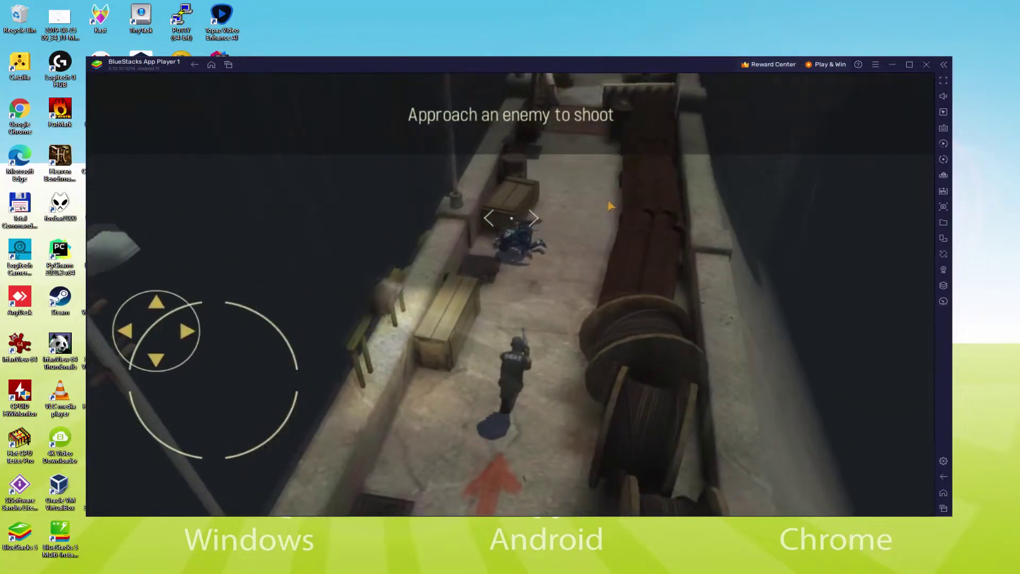
key(w)
key(d)
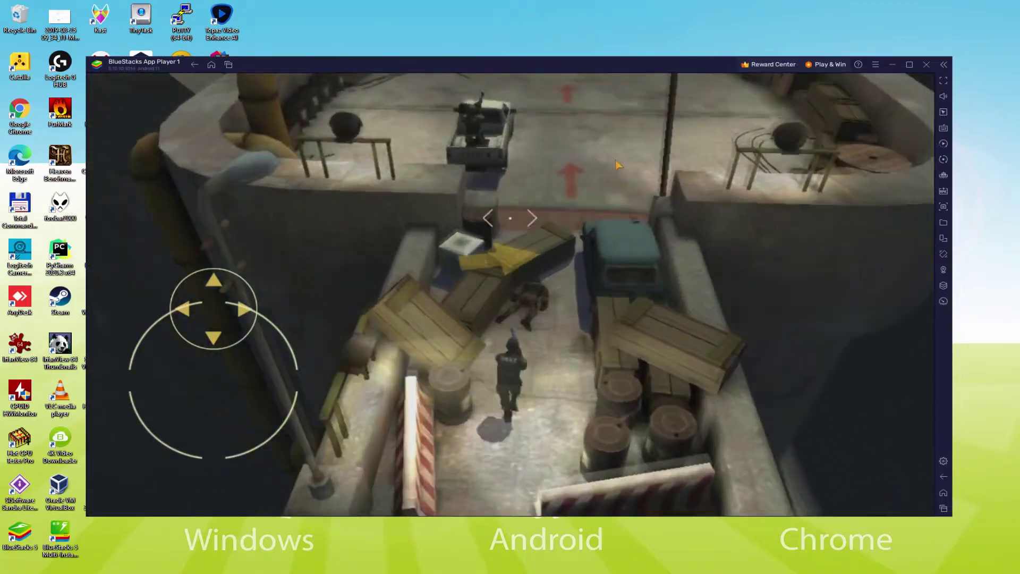
Step: Move the soldier between the fallen crates to the parked teal car
key(s)
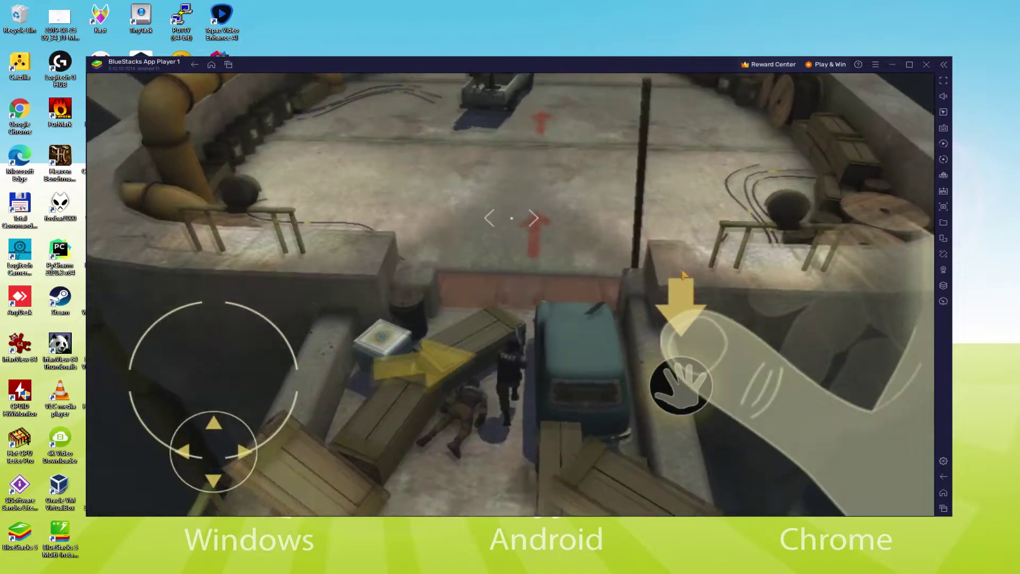
key(a)
key(w)
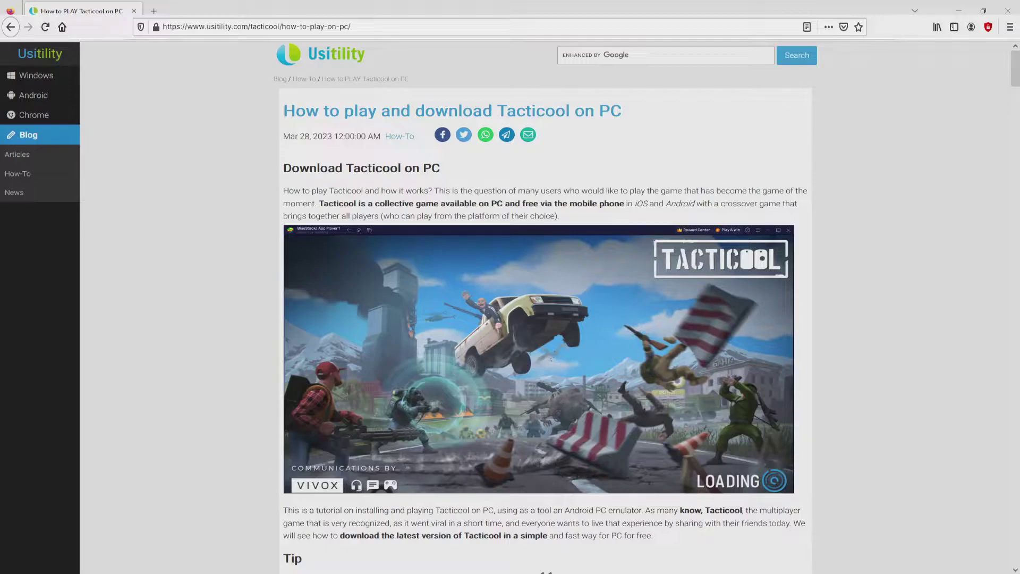
Step: Follow the article's Tacticool PC download link and start the BlueStacks download from the Tacticool - 5v5 shooter page
scroll(545, 287, down, 4)
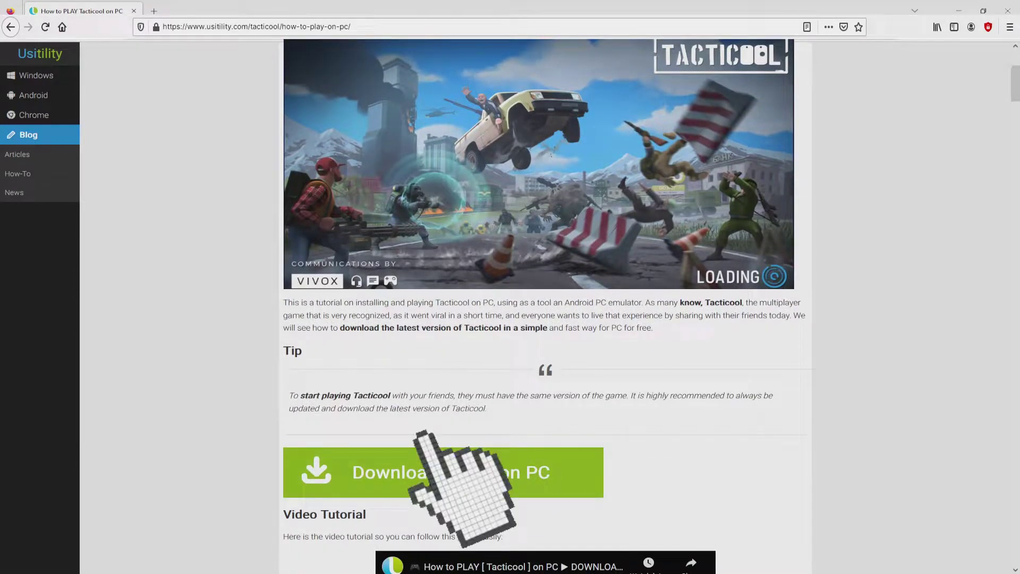
click(444, 471)
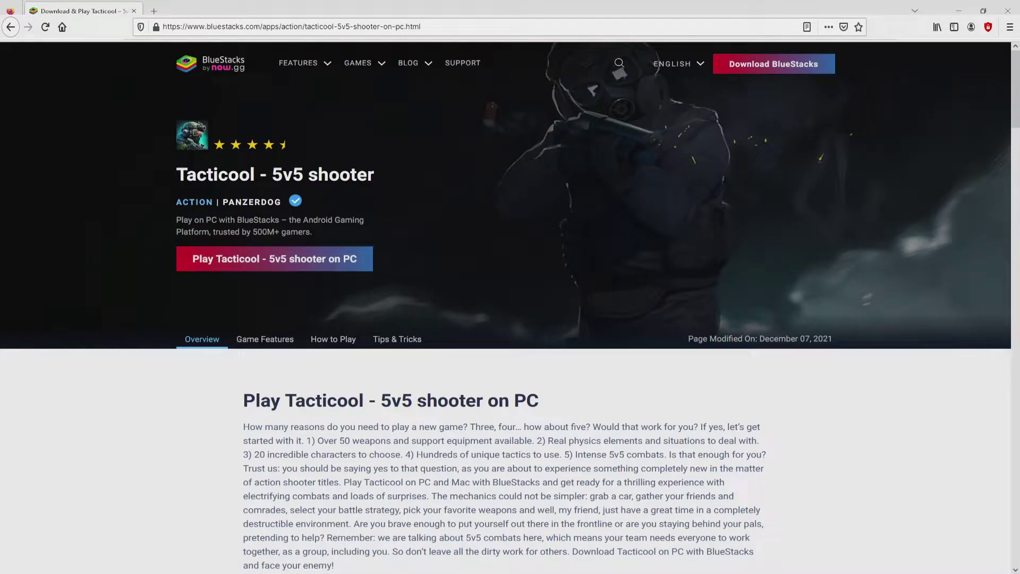
scroll(505, 319, down, 15)
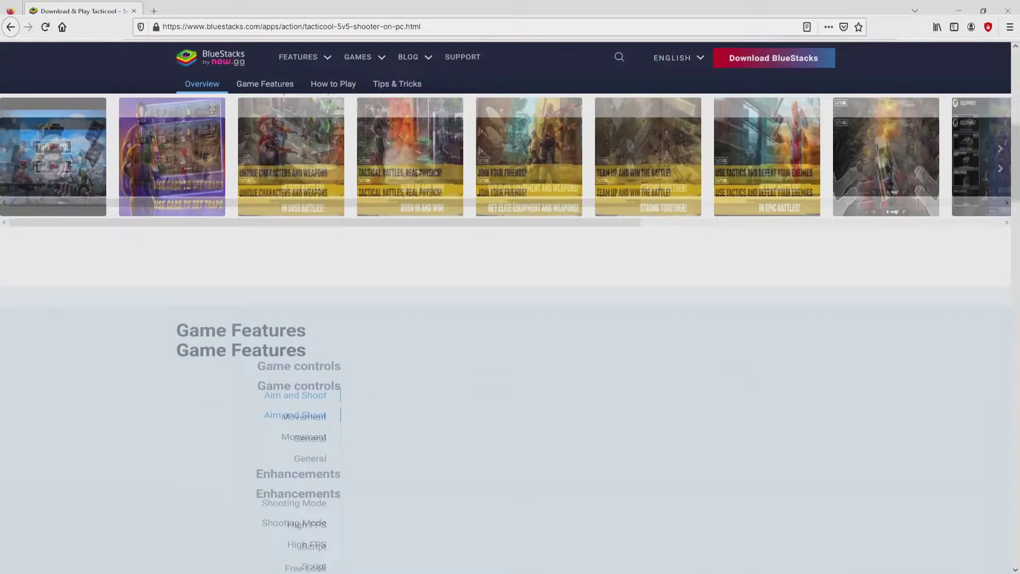
scroll(505, 319, up, 5)
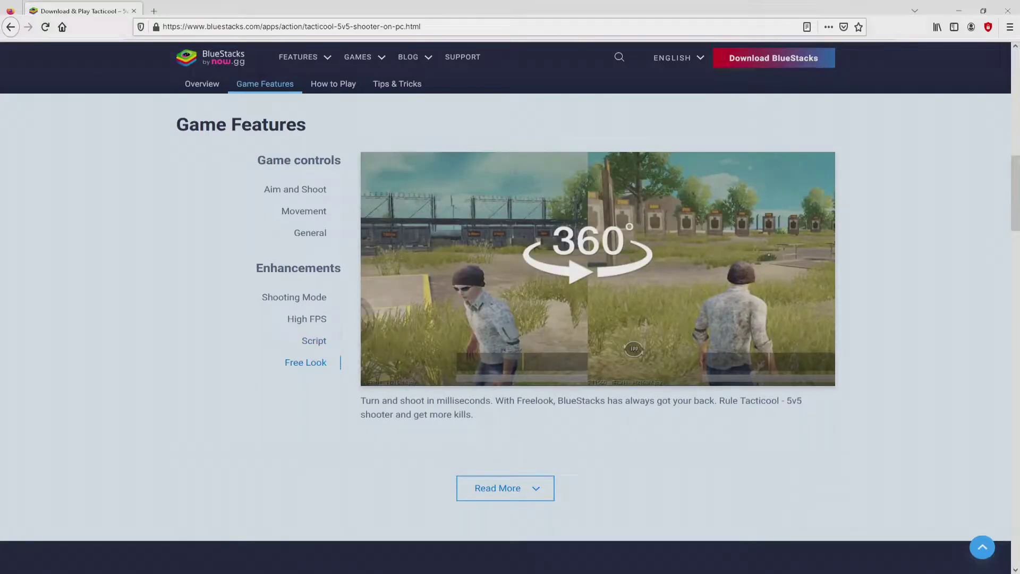
scroll(505, 307, up, 14)
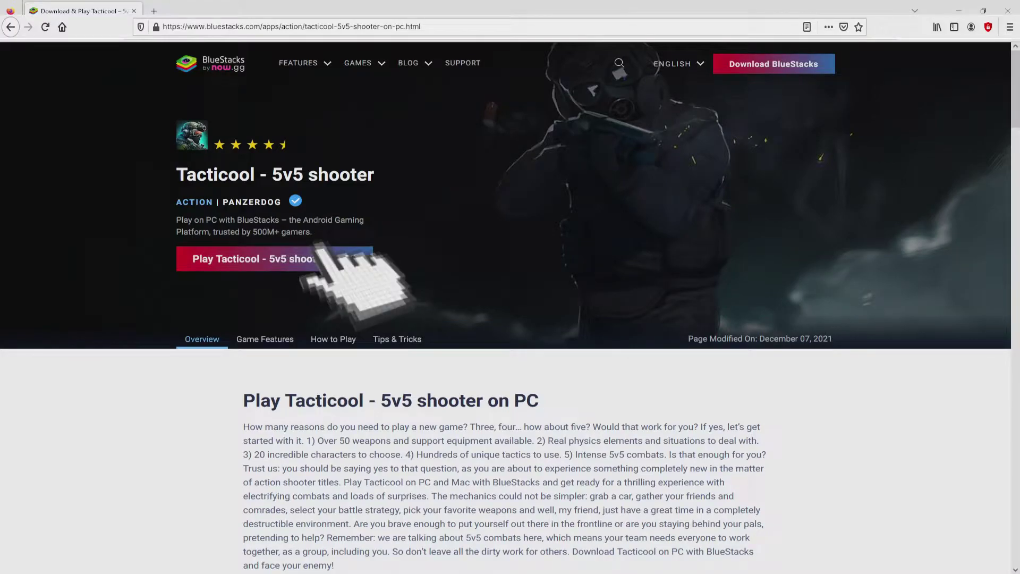
click(318, 253)
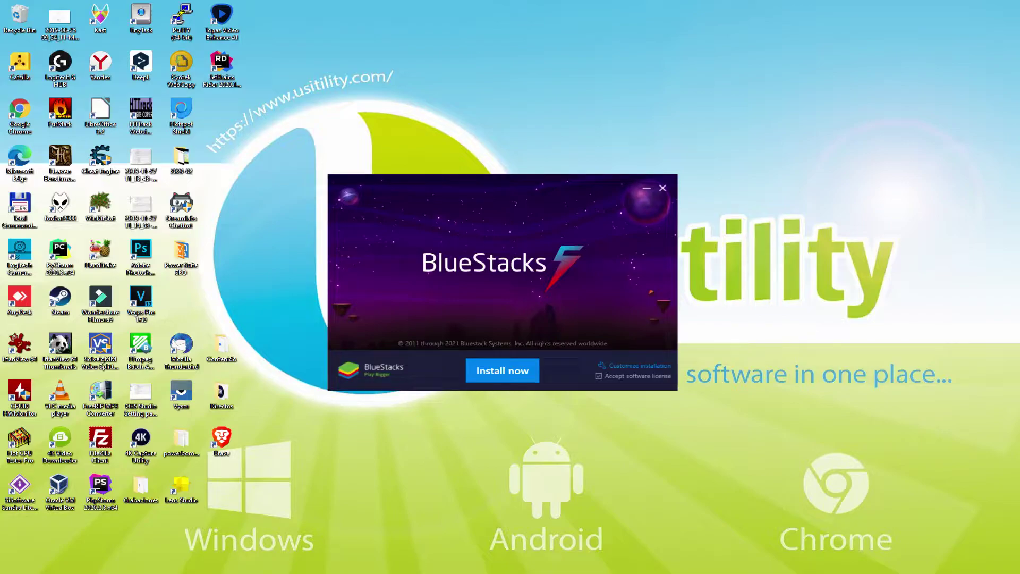
Step: Check the data path in the custom installation options, then install BlueStacks with the default settings
click(624, 356)
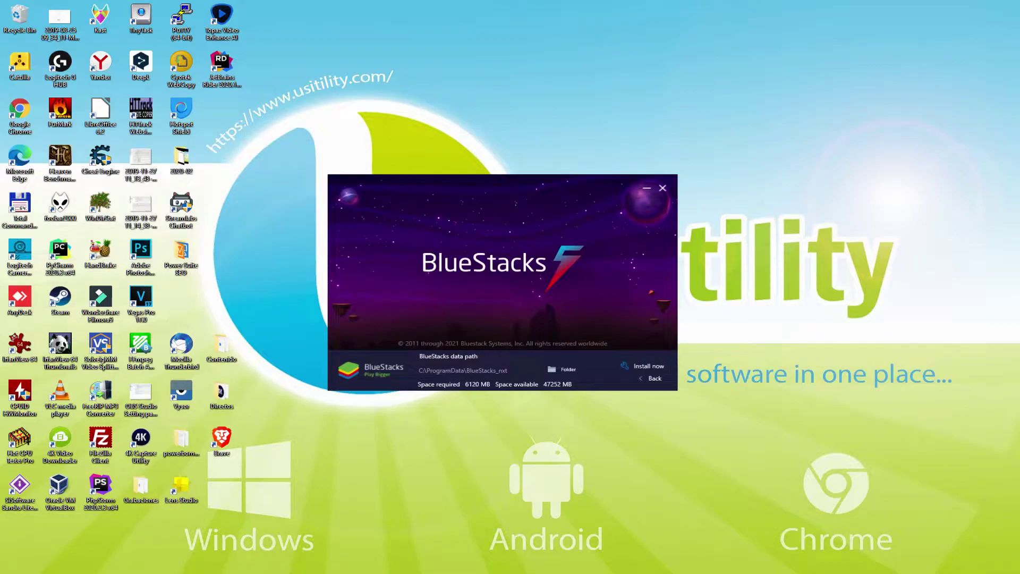
click(644, 378)
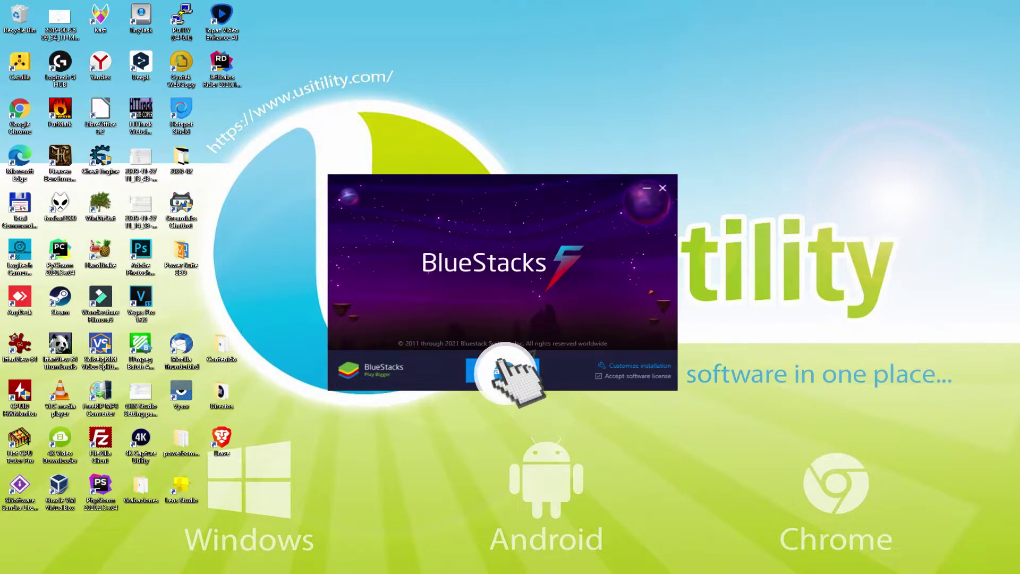
click(501, 367)
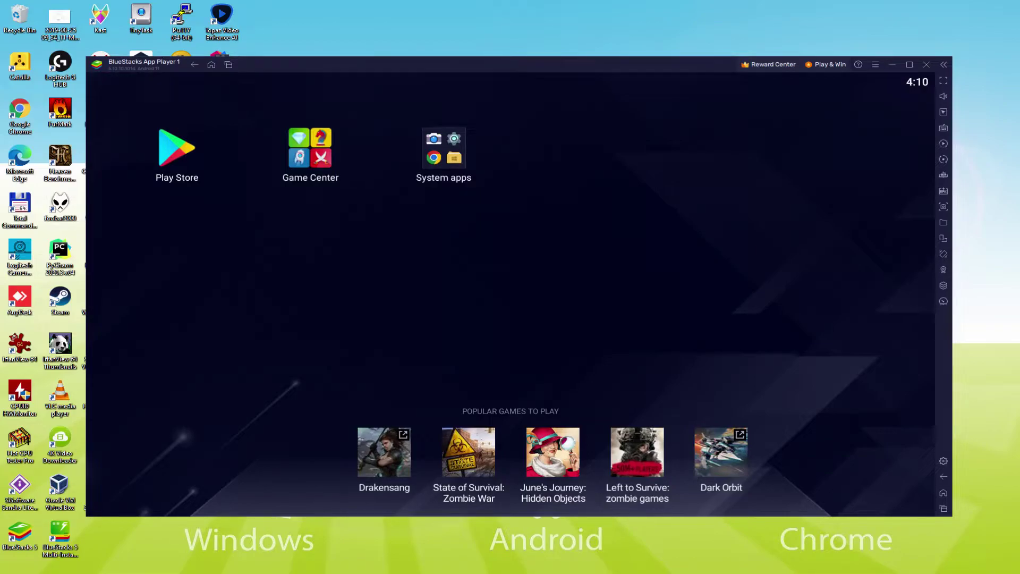
Step: Set up the Google account for the Play Store, agreeing to the terms and turning off backup to Google Drive
click(177, 151)
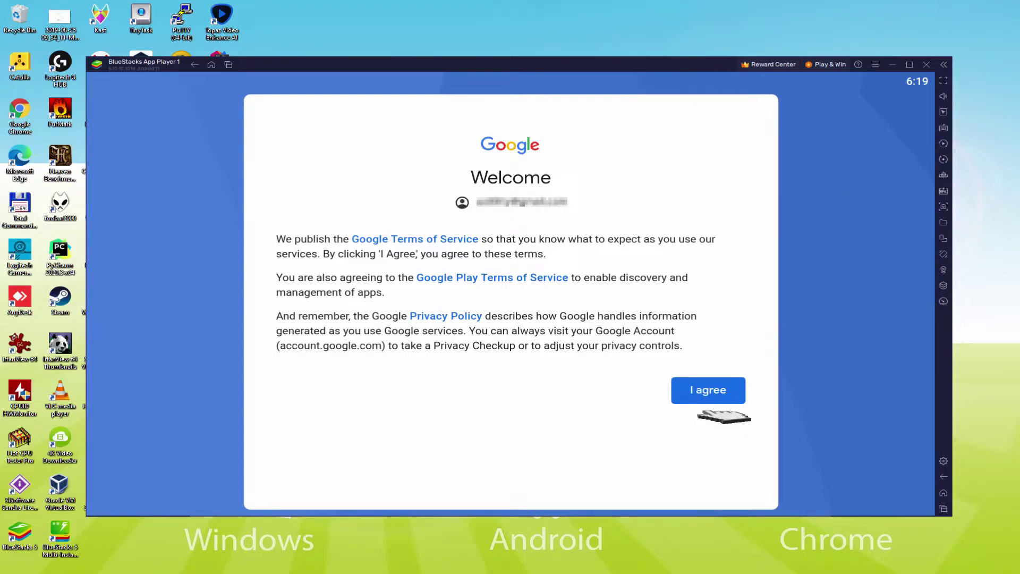
click(707, 389)
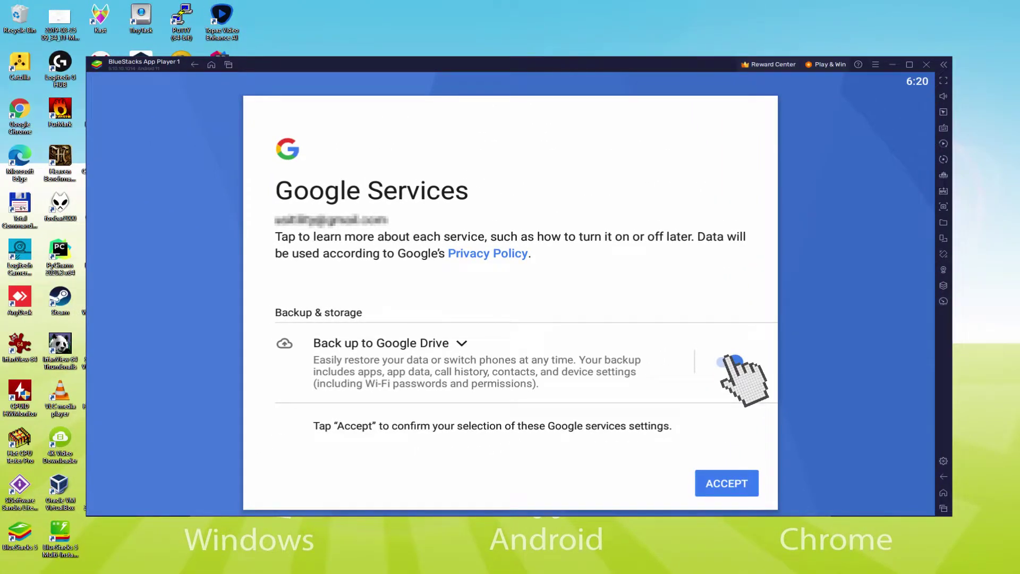
click(729, 362)
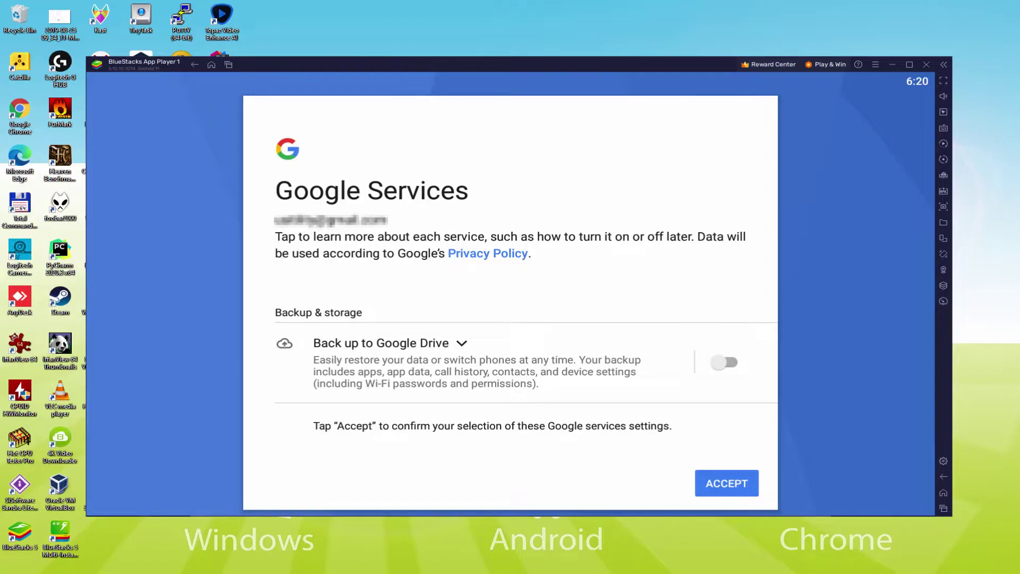
click(727, 483)
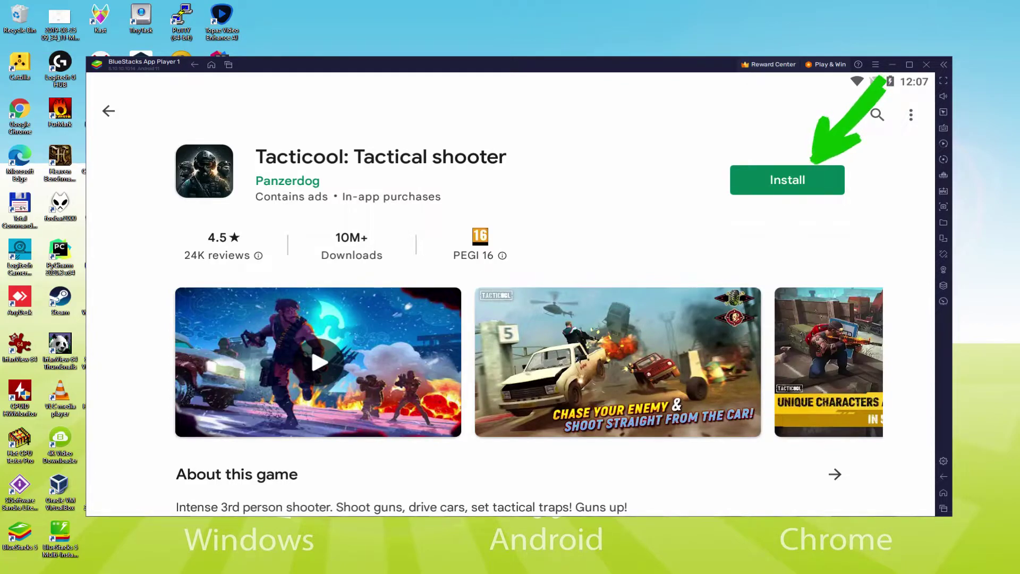
Step: Install Tacticool: Tactical shooter from the Play Store and launch it from the emulator's home screen
click(796, 179)
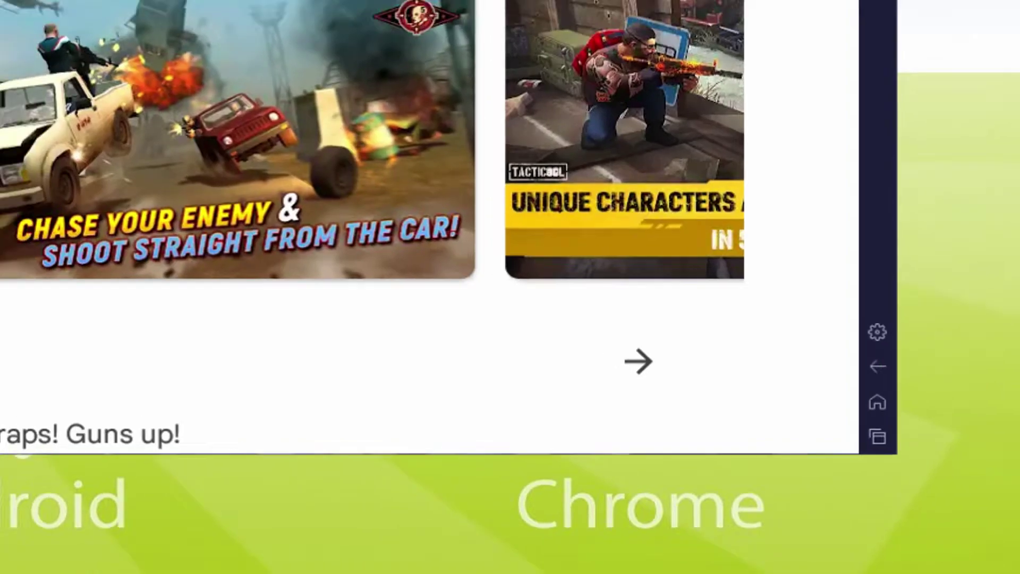
click(877, 402)
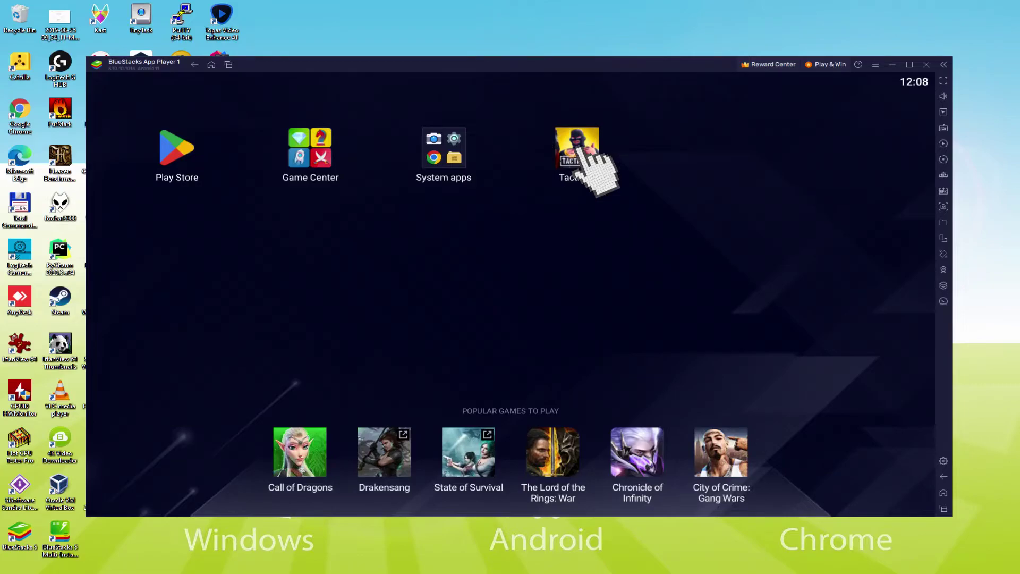
click(580, 152)
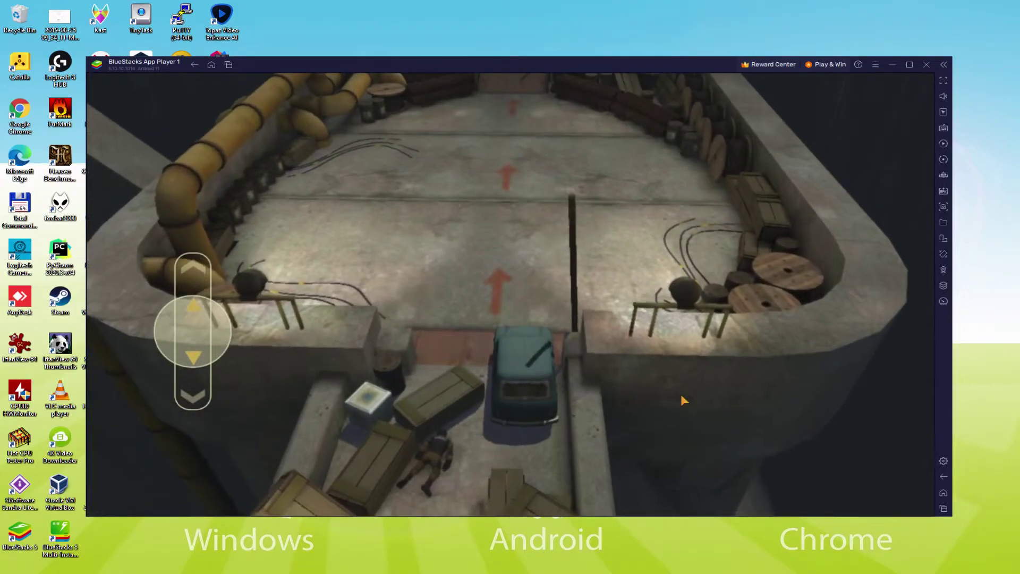
Step: Drive the teal car forward across the round courtyard, following the red arrows towards the exit
key(w)
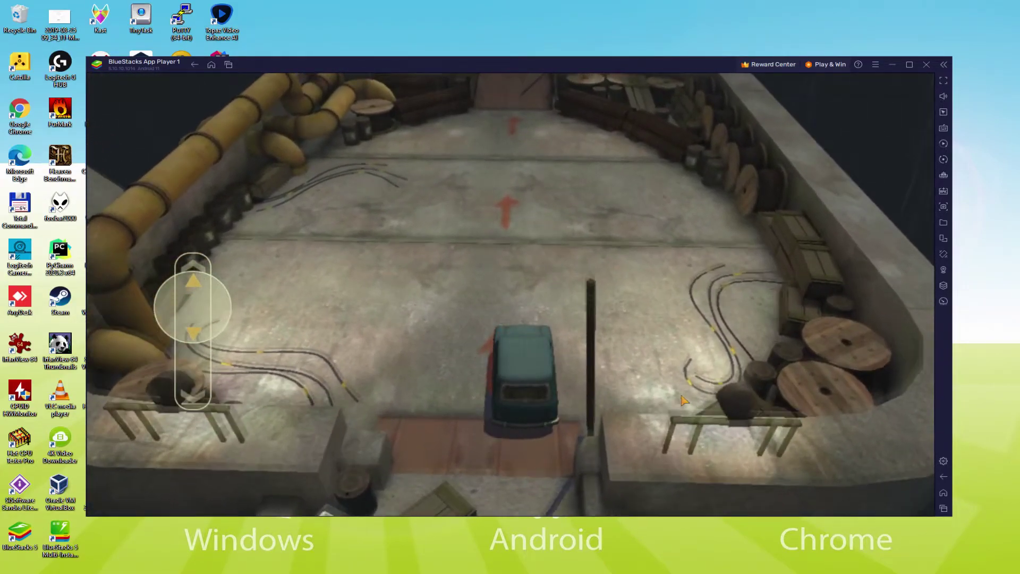
key(w)
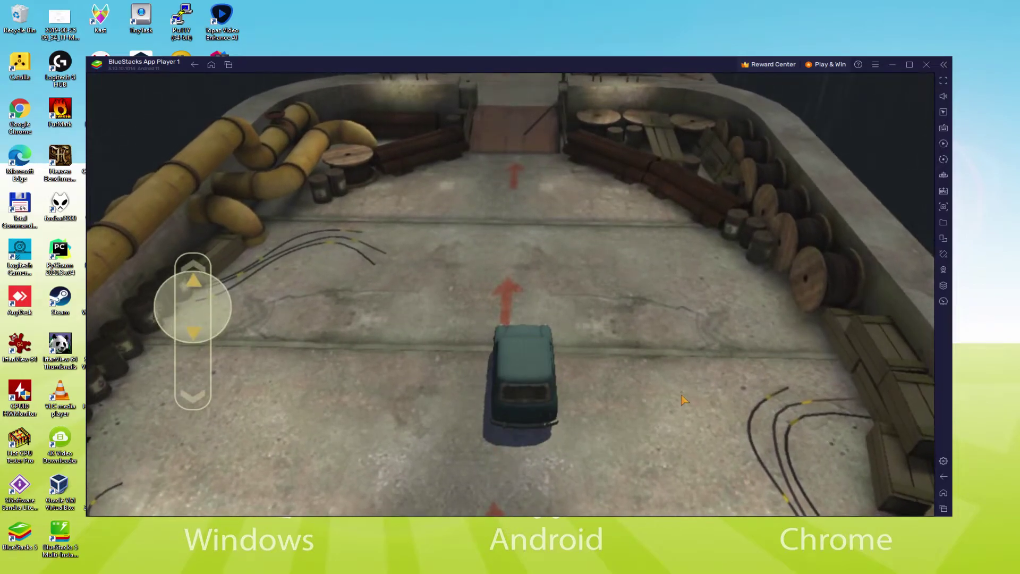
key(w)
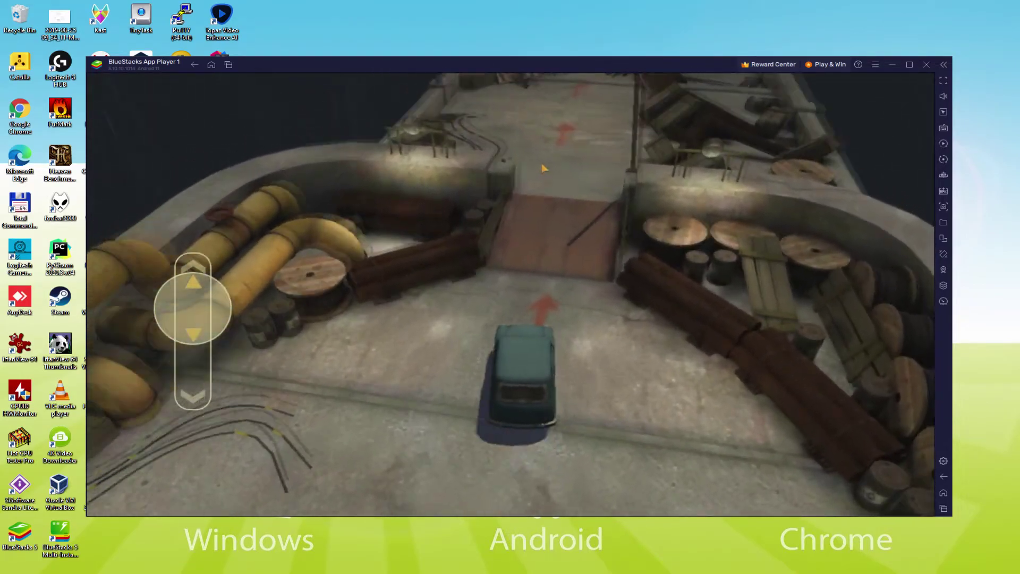
key(w)
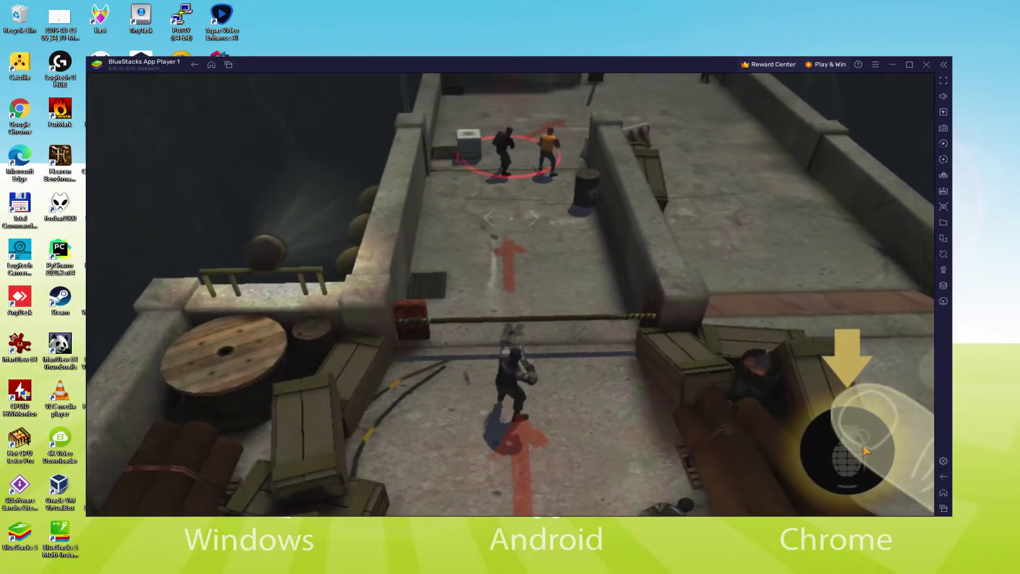
Step: Advance towards the two enemies in the red circle and throw a grenade at them
key(w)
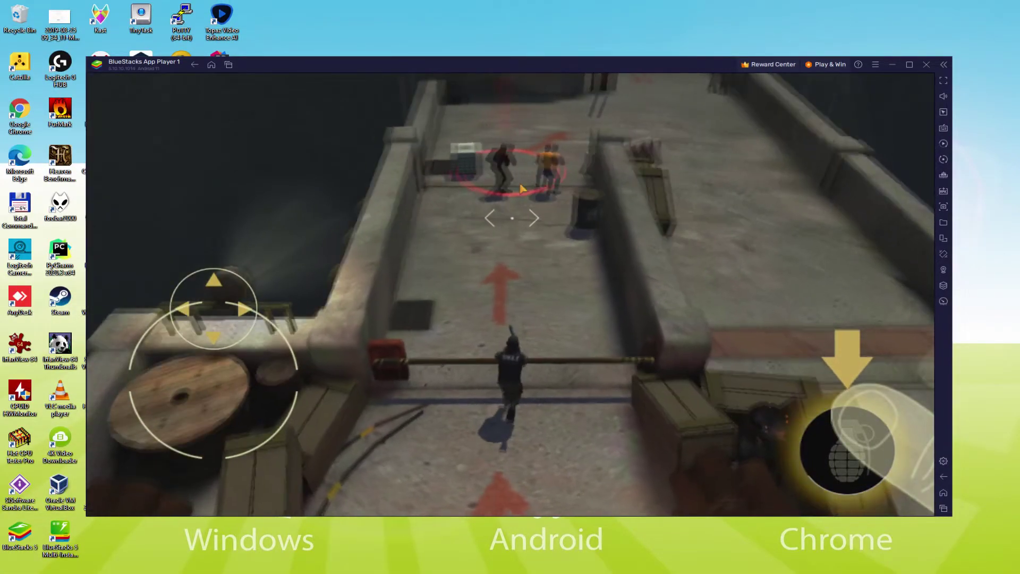
key(g)
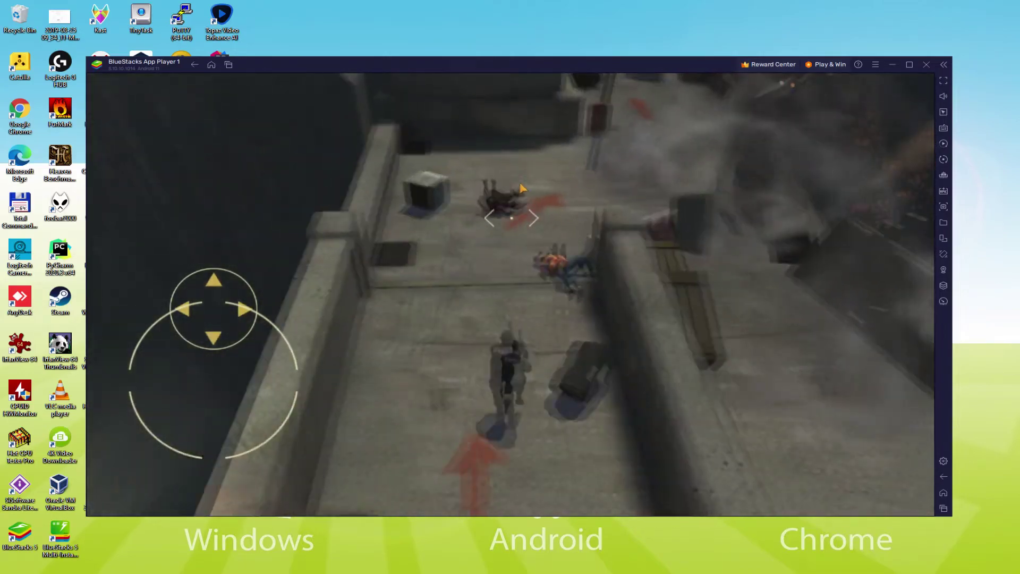
drag(520, 184, 555, 185)
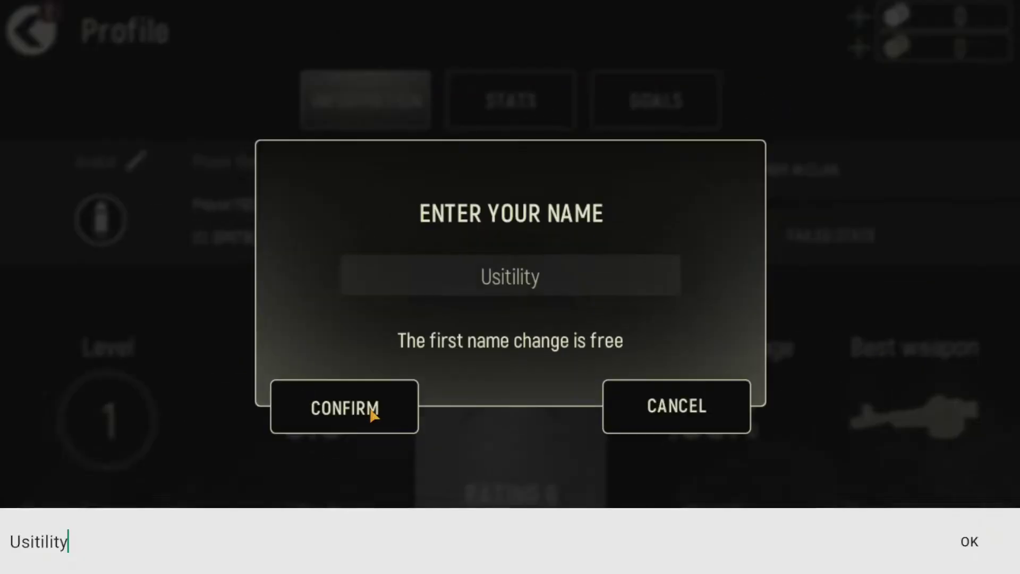
Step: Confirm Usitility as the player name and start a match from the game's main screen
click(395, 390)
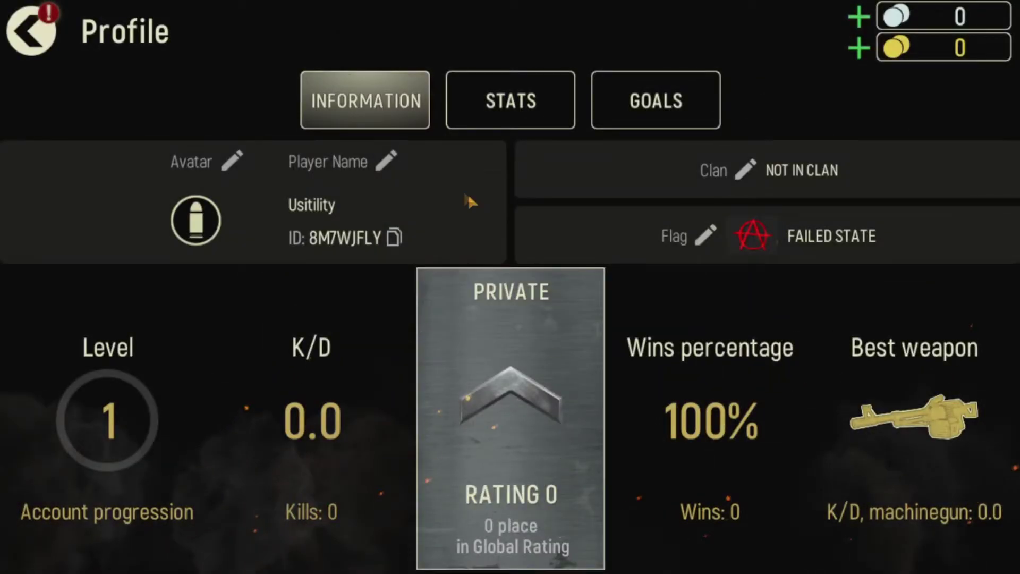
click(33, 32)
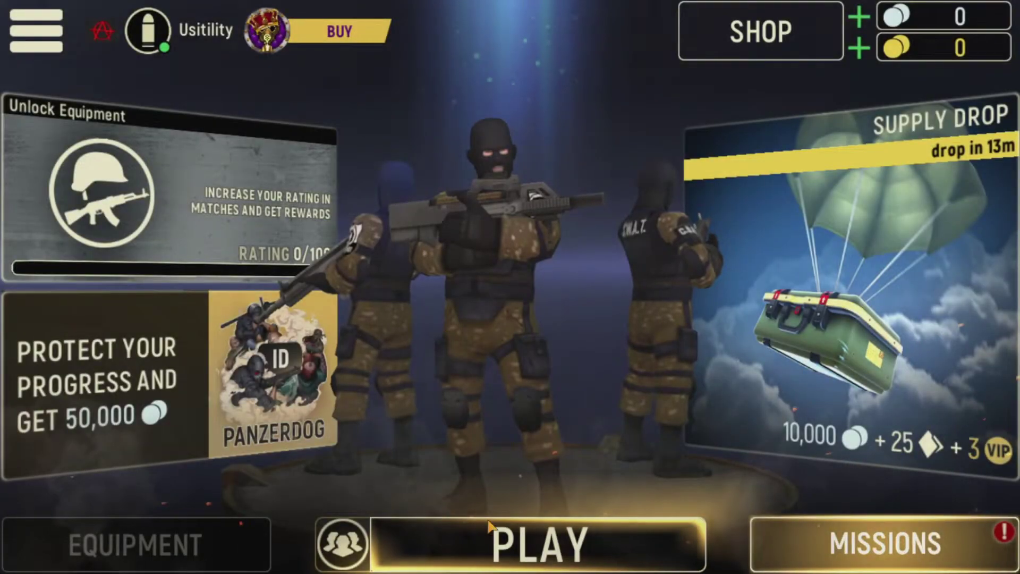
click(553, 534)
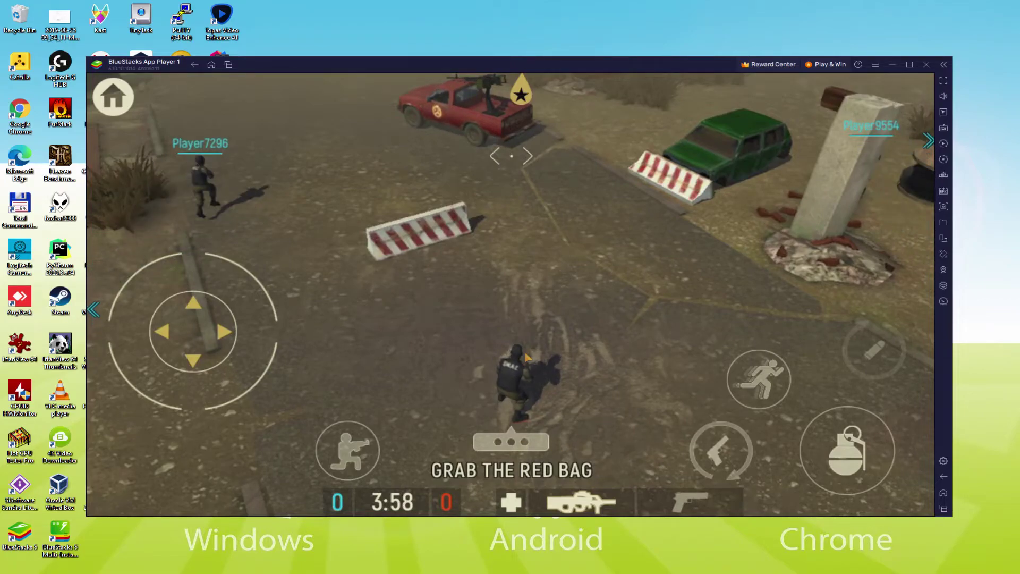
Step: Run the soldier past the striped barricades and red pickup, through the ruined gateway towards the red excavator
key(w)
key(d)
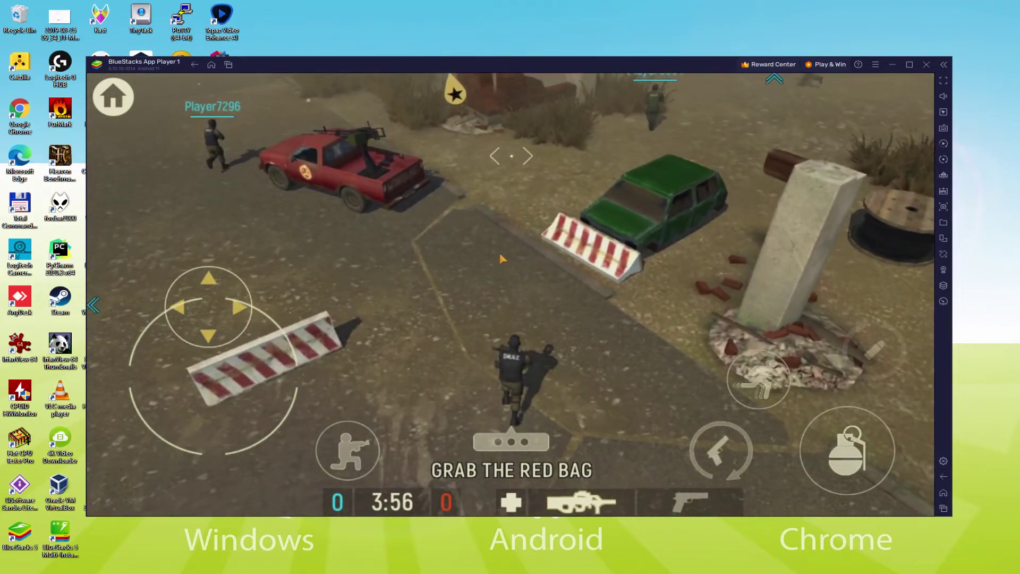
key(w)
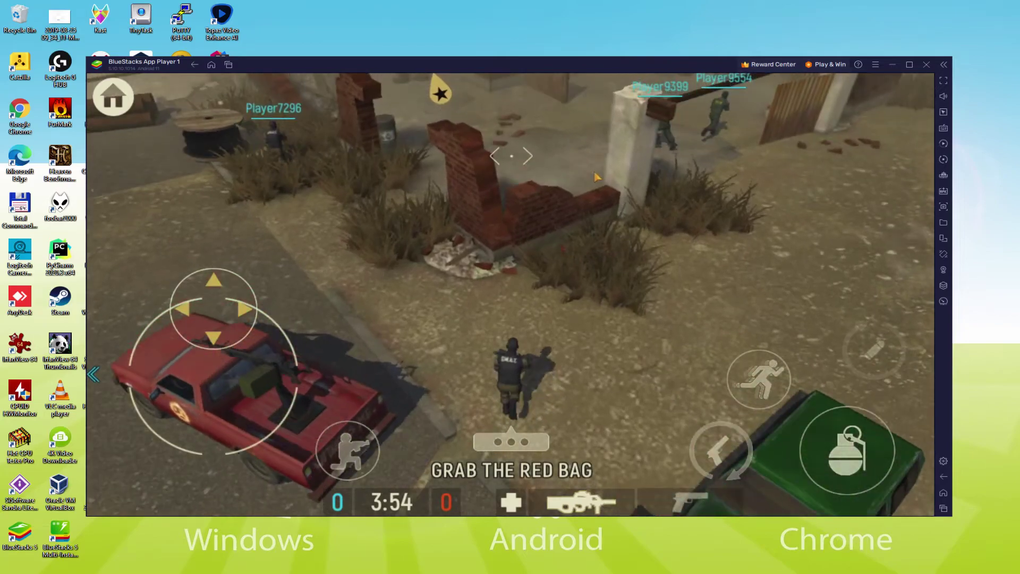
key(w)
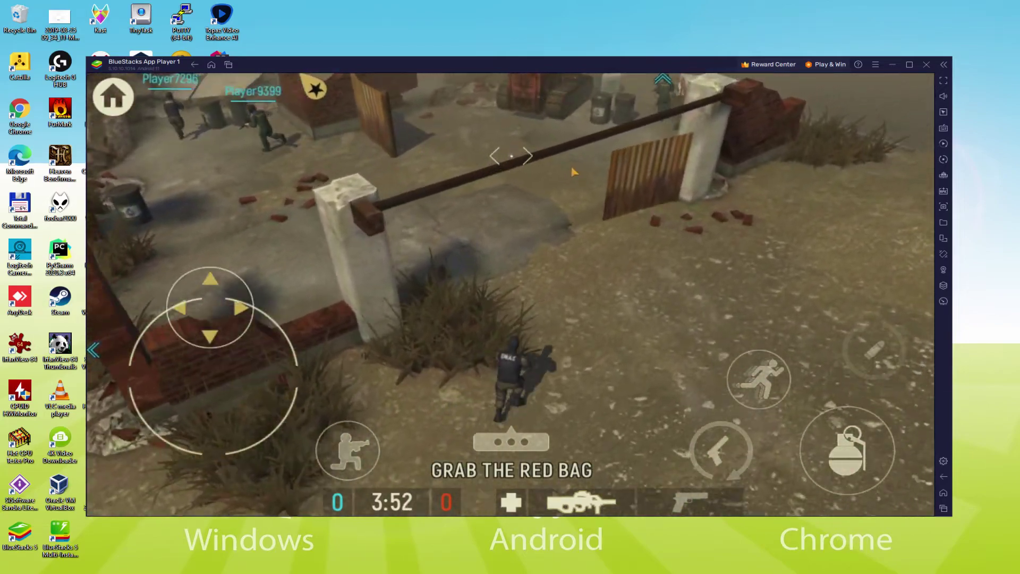
key(w)
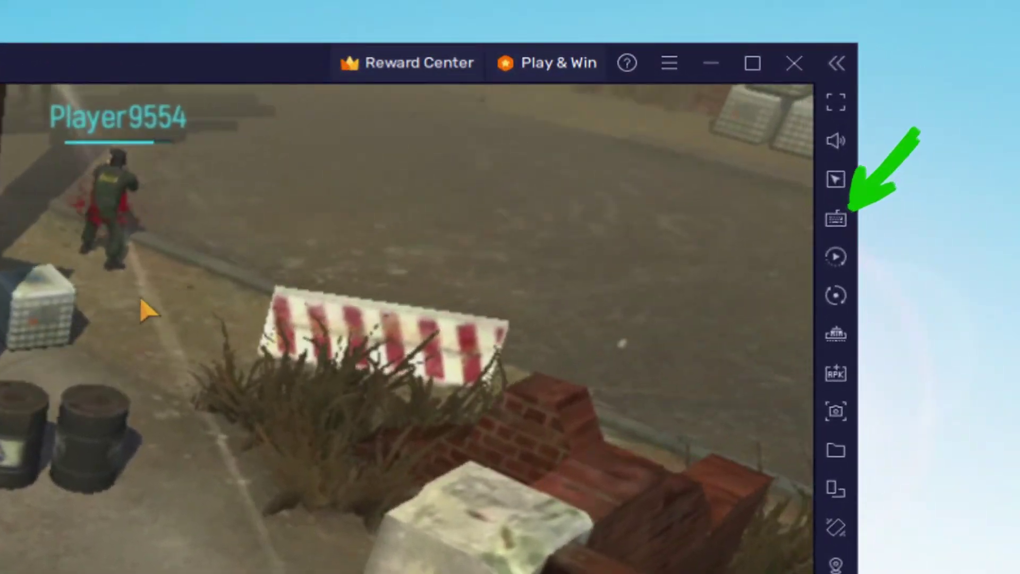
key(w)
key(d)
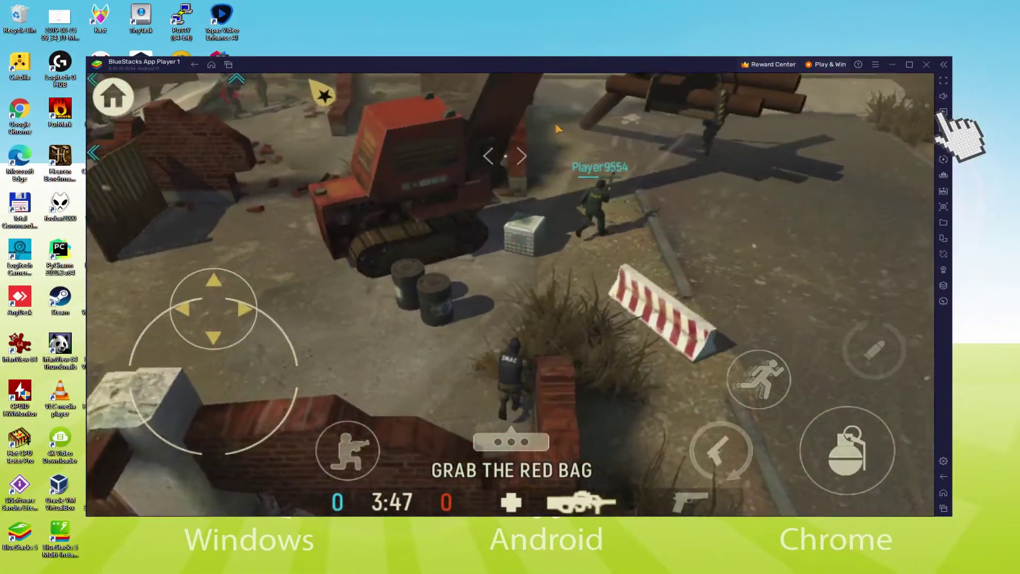
key(ctrl+shift+a)
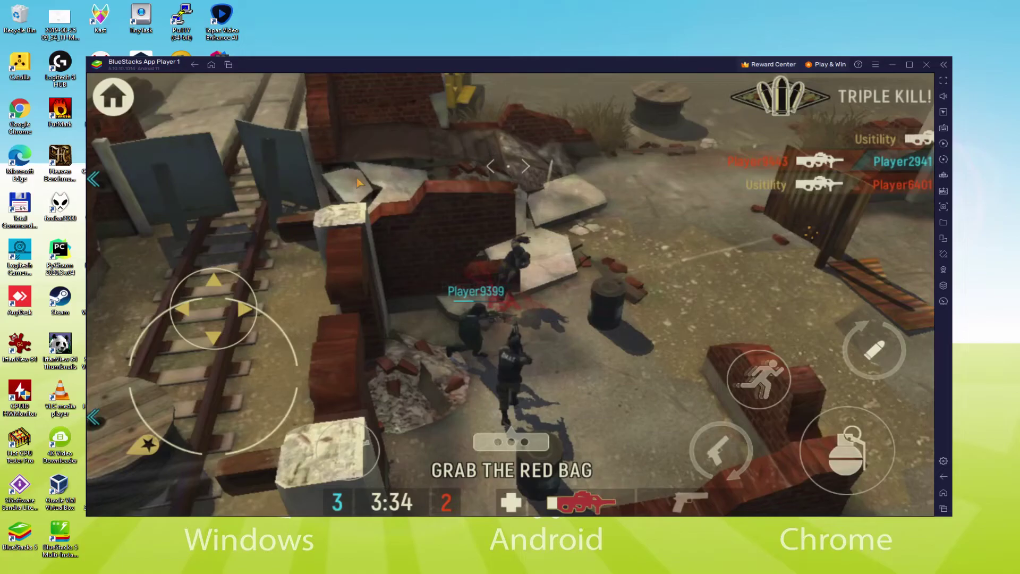
Step: Fight the enemy at the ruined brick walls and move through the gap towards the railway tracks
key(d)
key(s)
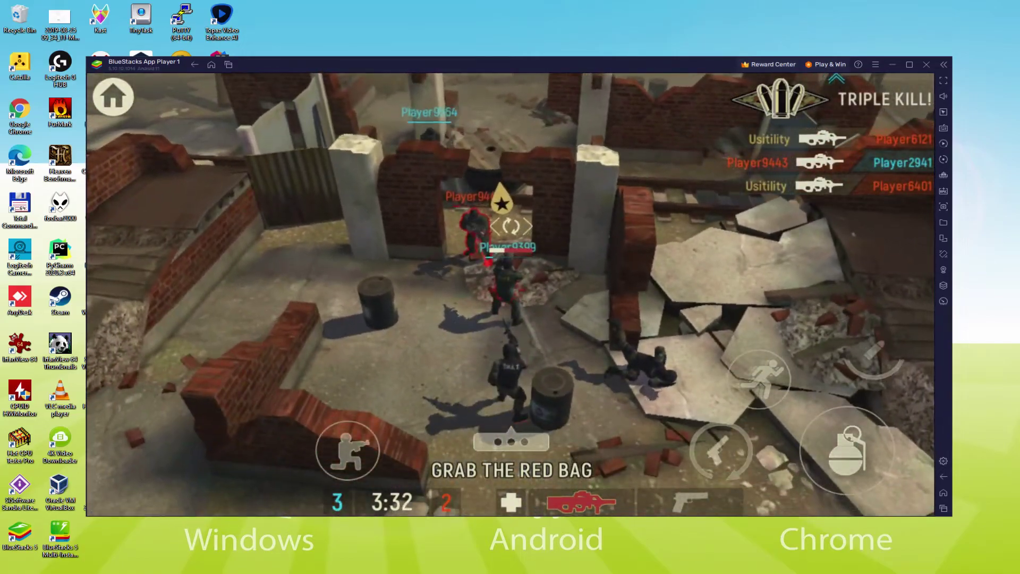
key(w)
key(s)
key(w)
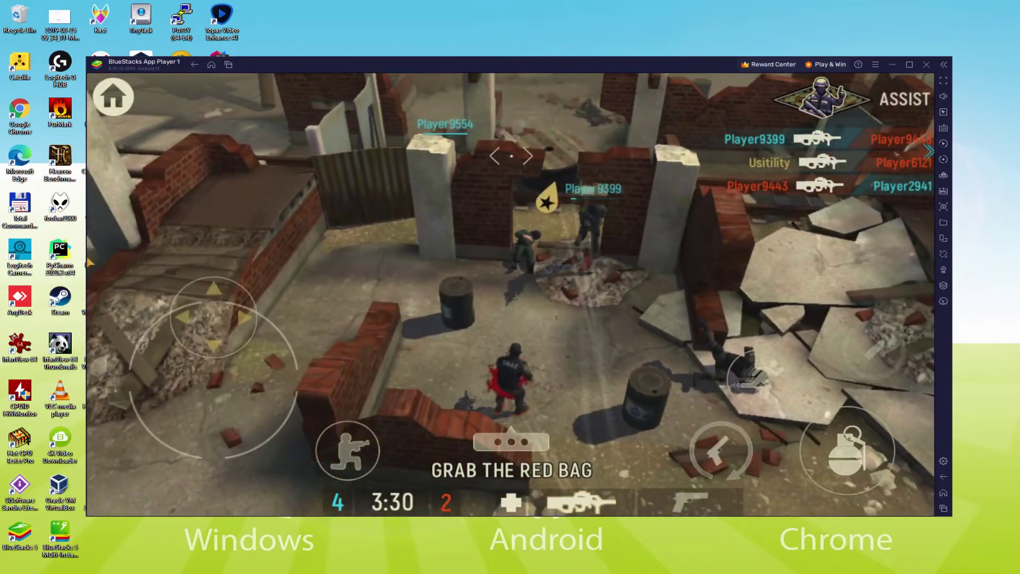
key(d)
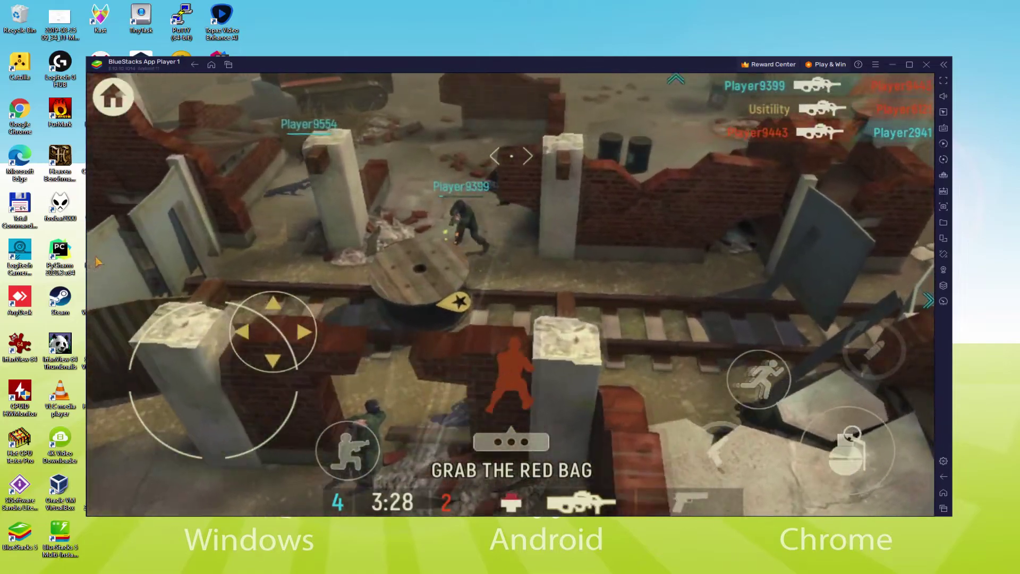
key(s)
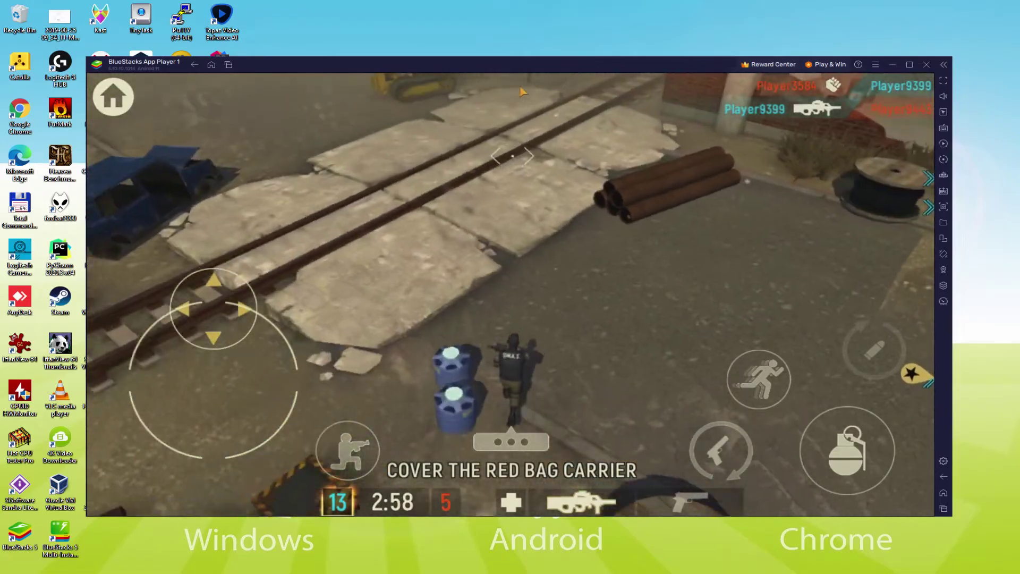
Step: Advance past the red excavator through the ruins and shoot at the enemies beside the red pickup
drag(522, 92, 591, 198)
key(d)
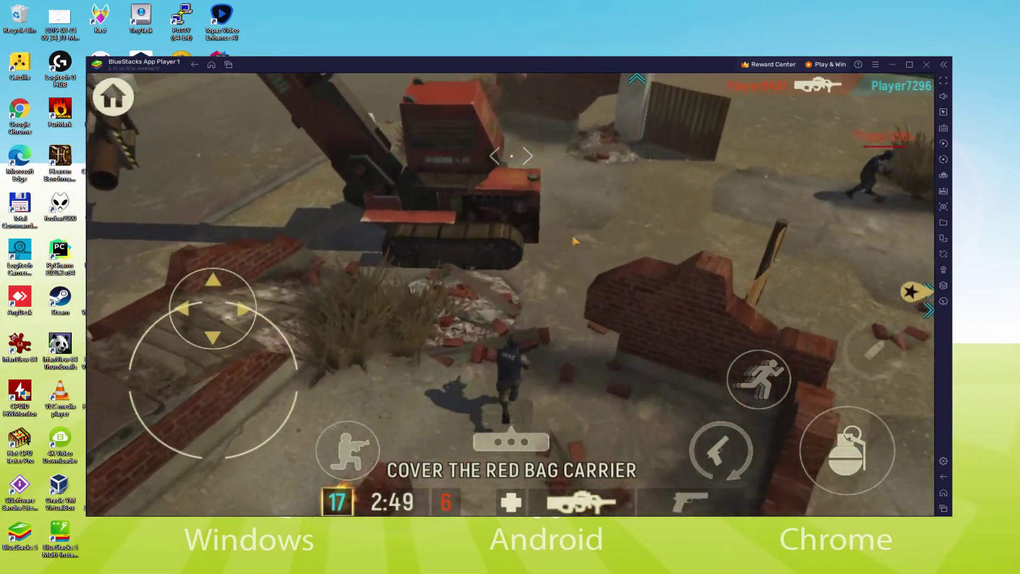
drag(574, 240, 617, 242)
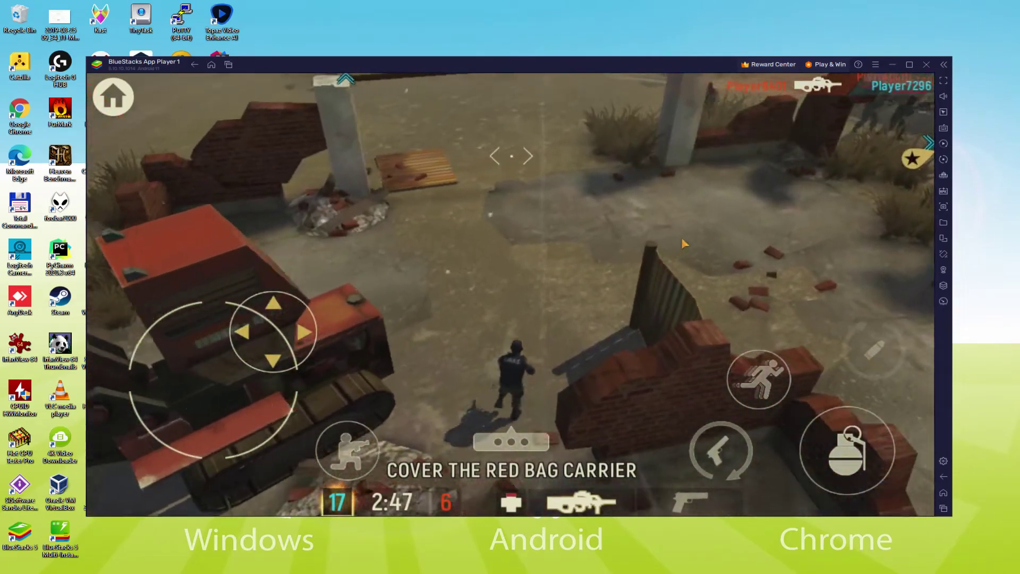
drag(684, 243, 610, 244)
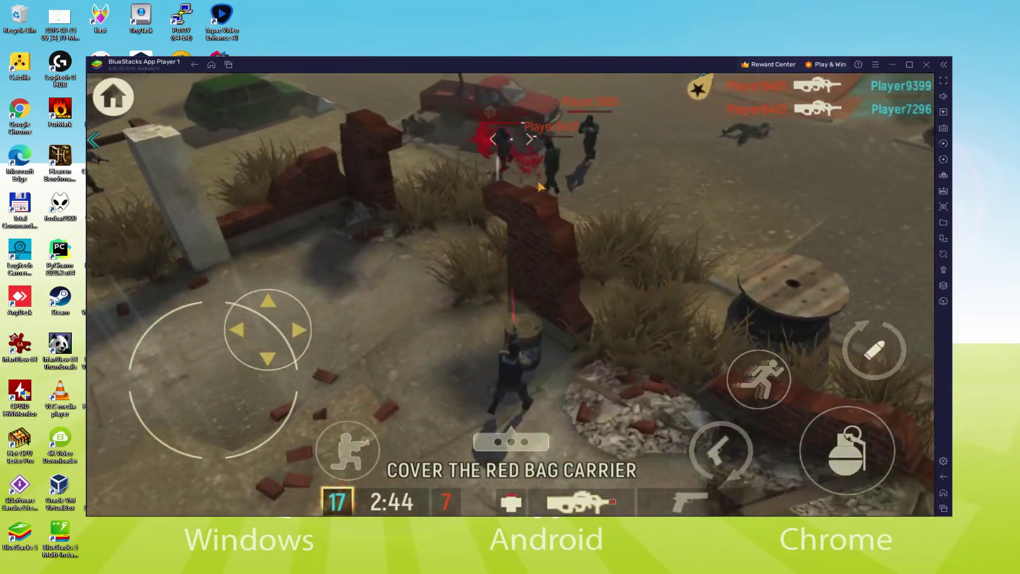
key(d)
key(w)
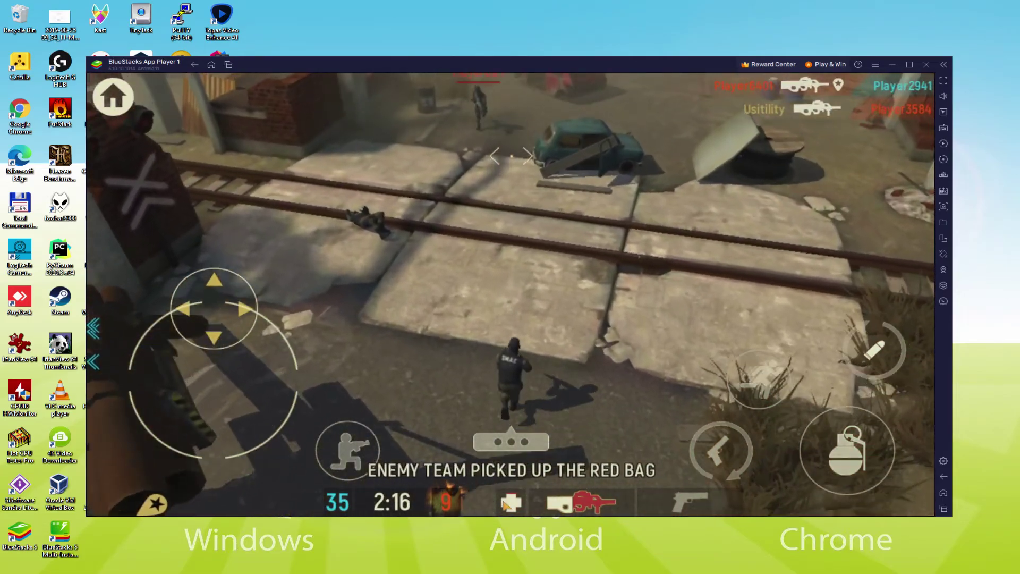
Step: Attack the enemy near the teal car at the railway crossing, dodging back and forth across the concrete slabs
key(s)
key(a)
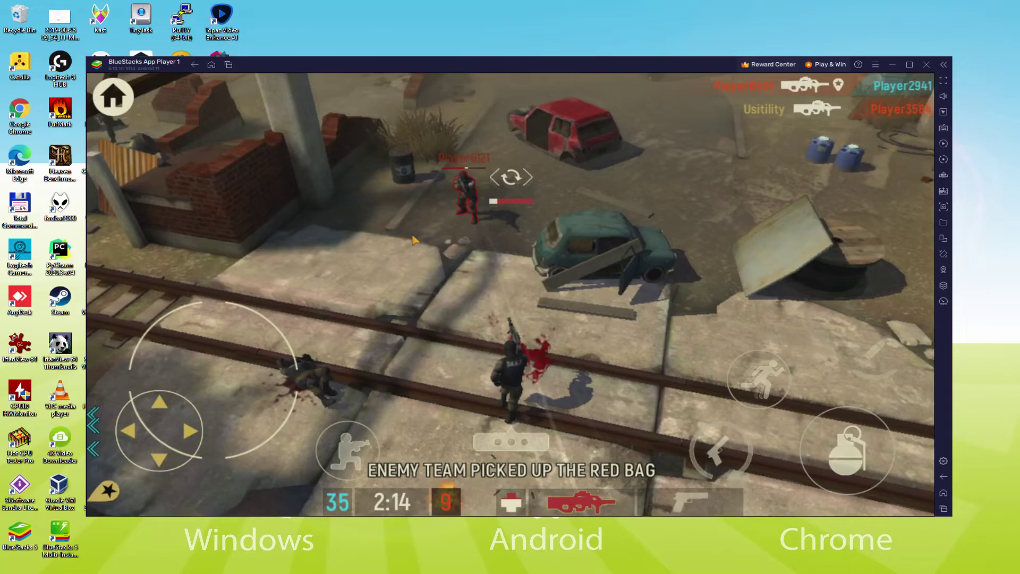
key(w)
key(s)
key(d)
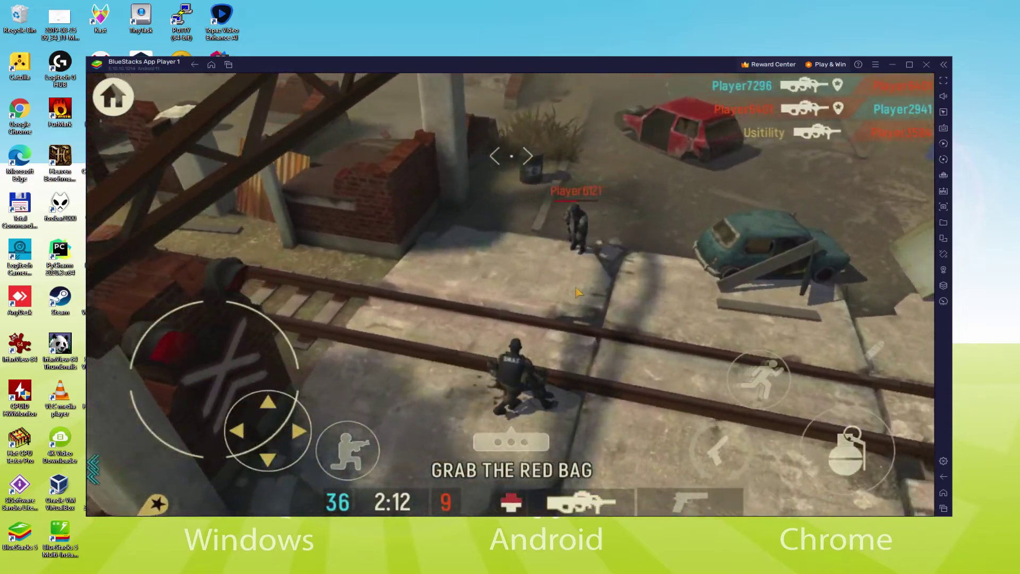
key(s)
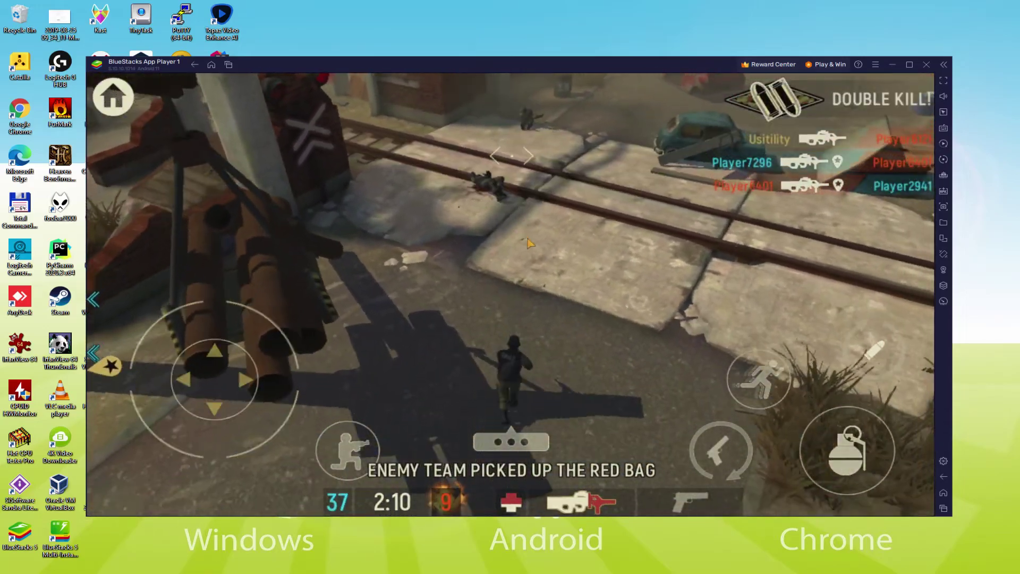
Step: Cross the railway slabs past the teal car and move the soldier to the barrel beside the ruined wall
key(w)
key(d)
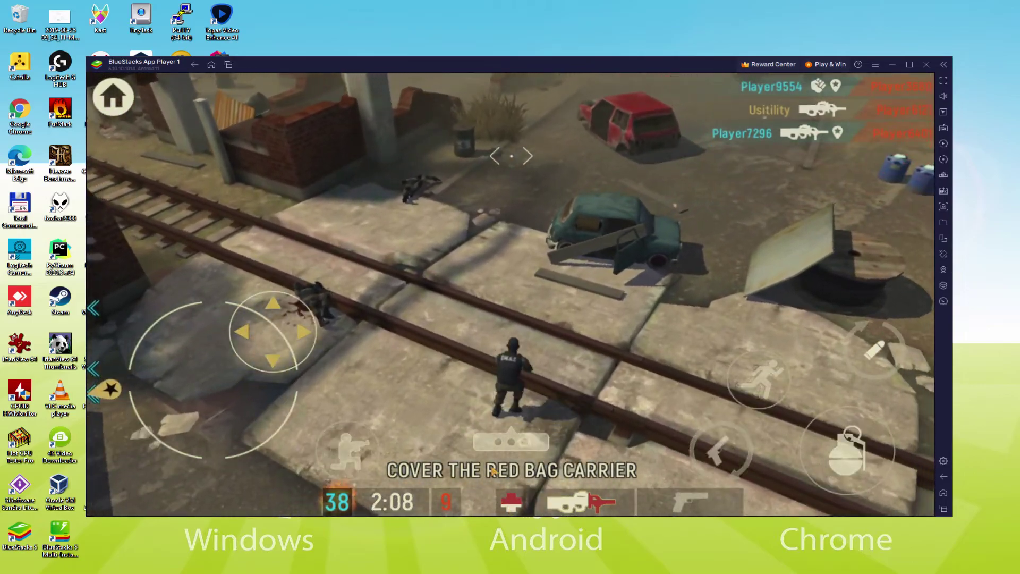
key(a)
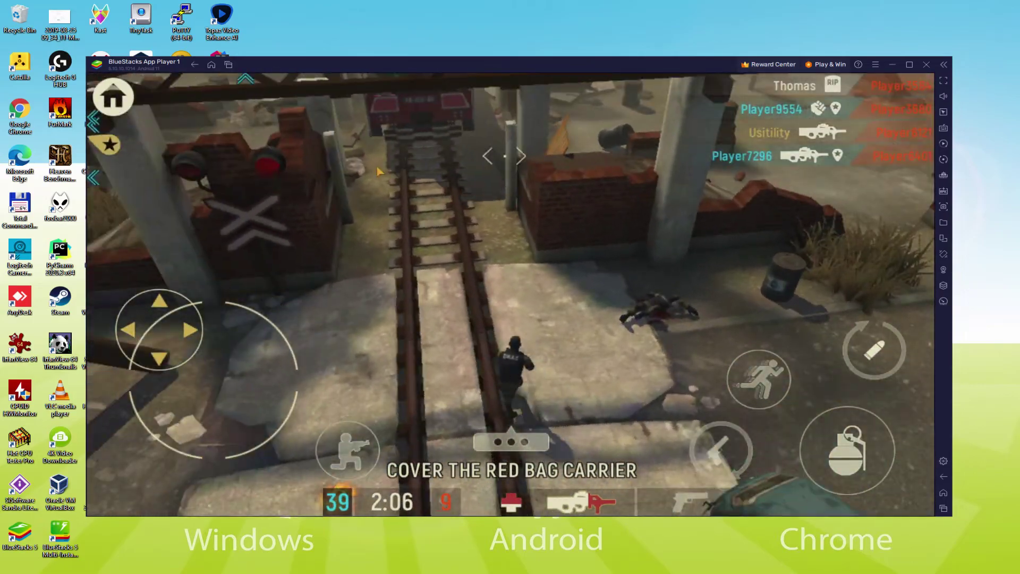
key(d)
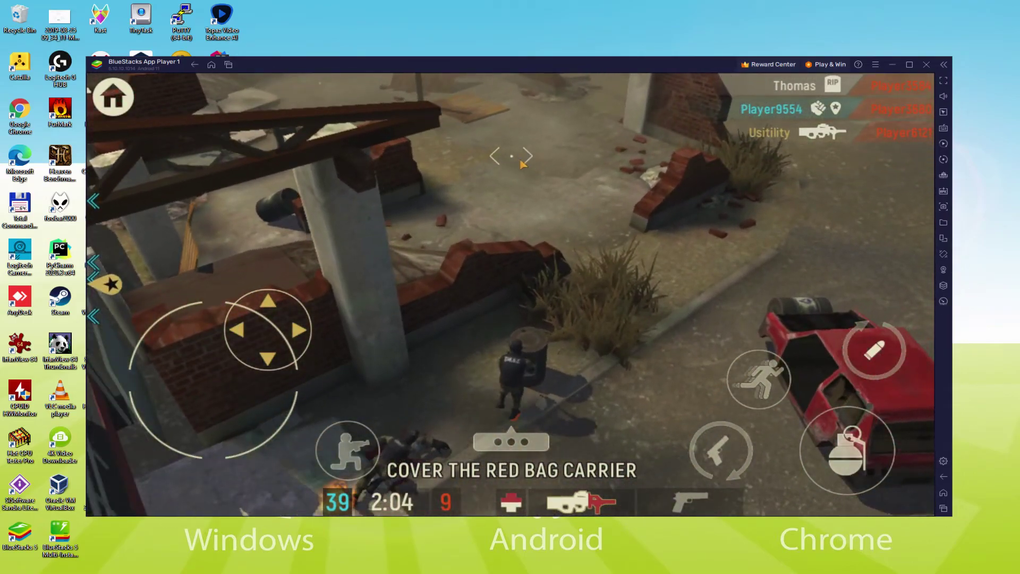
Step: Turn towards the star marker and run through the ruined yard onto the railway tracks to cover the red bag carrier
drag(522, 164, 306, 119)
key(w)
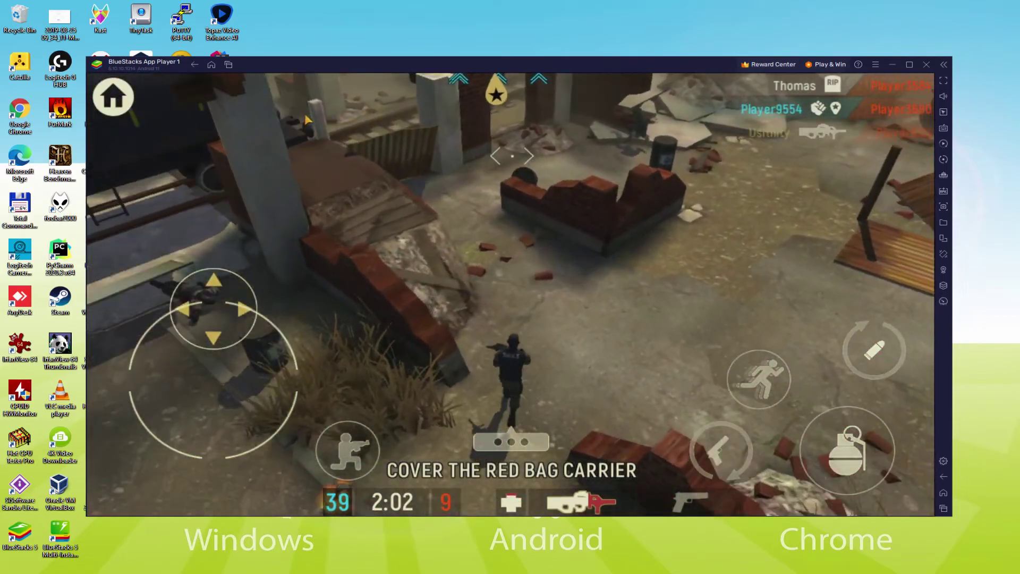
key(d)
key(a)
key(d)
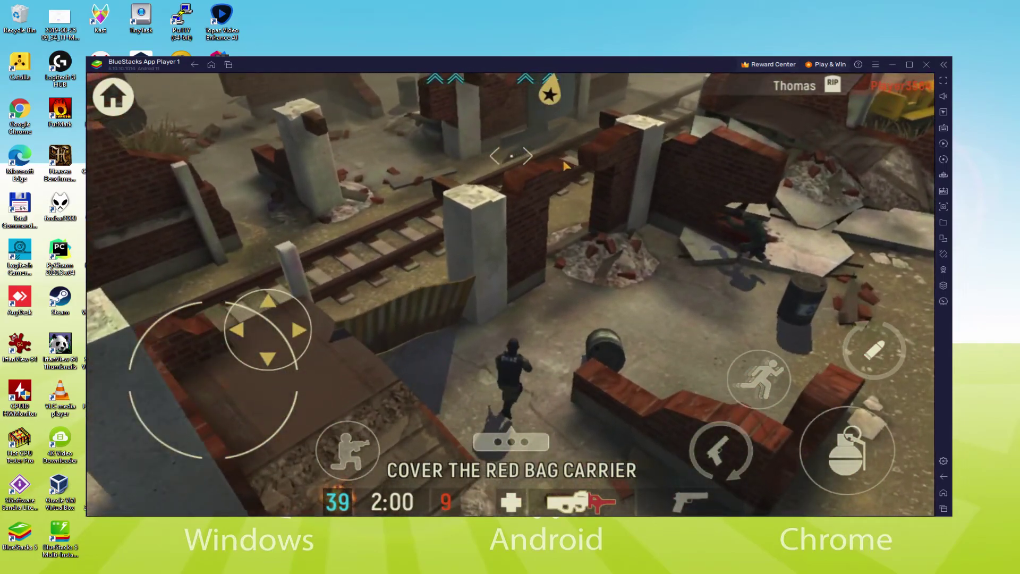
key(a)
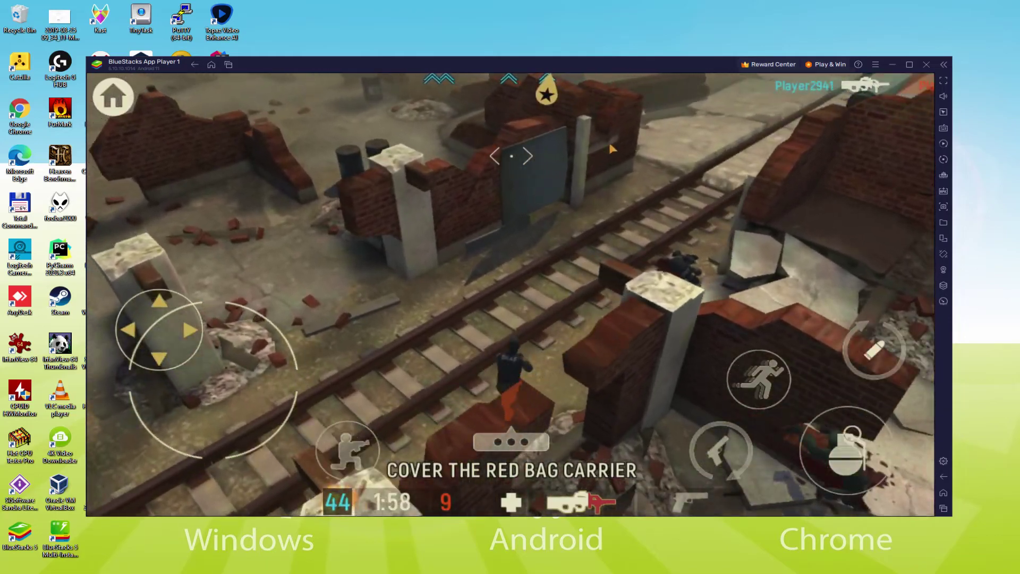
Step: Engage the enemies at the end of the tracks and retreat around the brick ruins towards the yellow bulldozer
key(w)
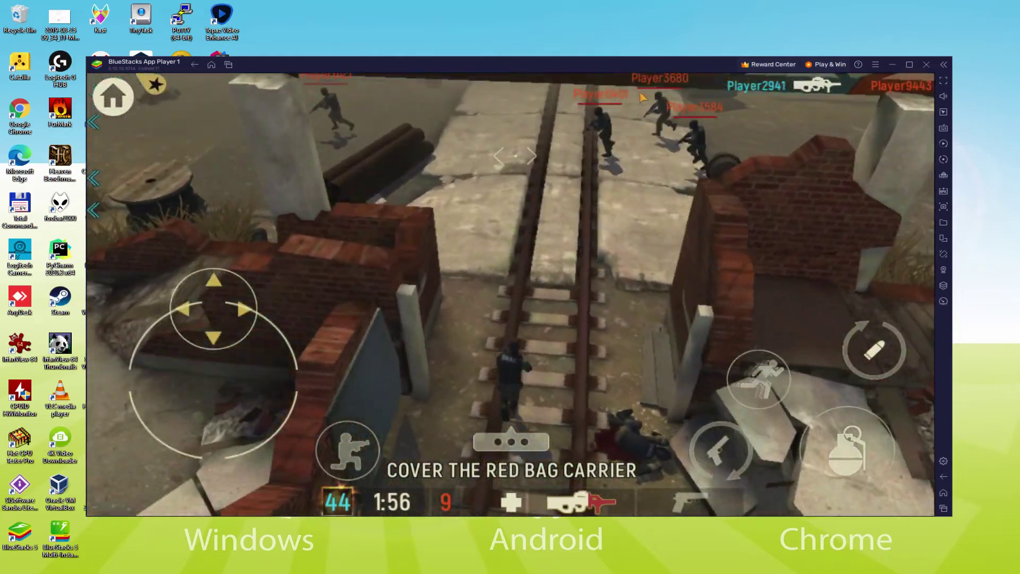
key(s)
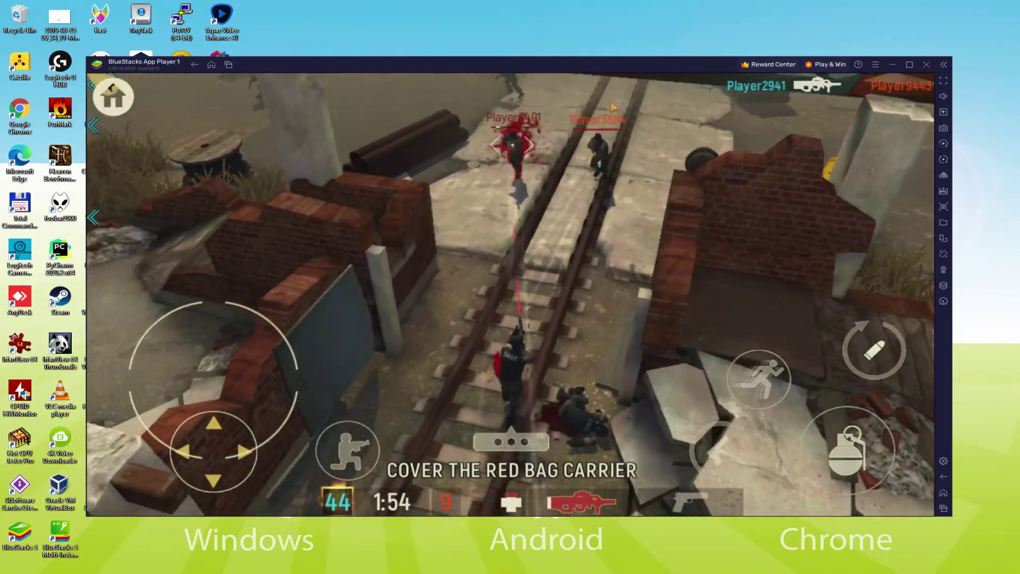
key(d)
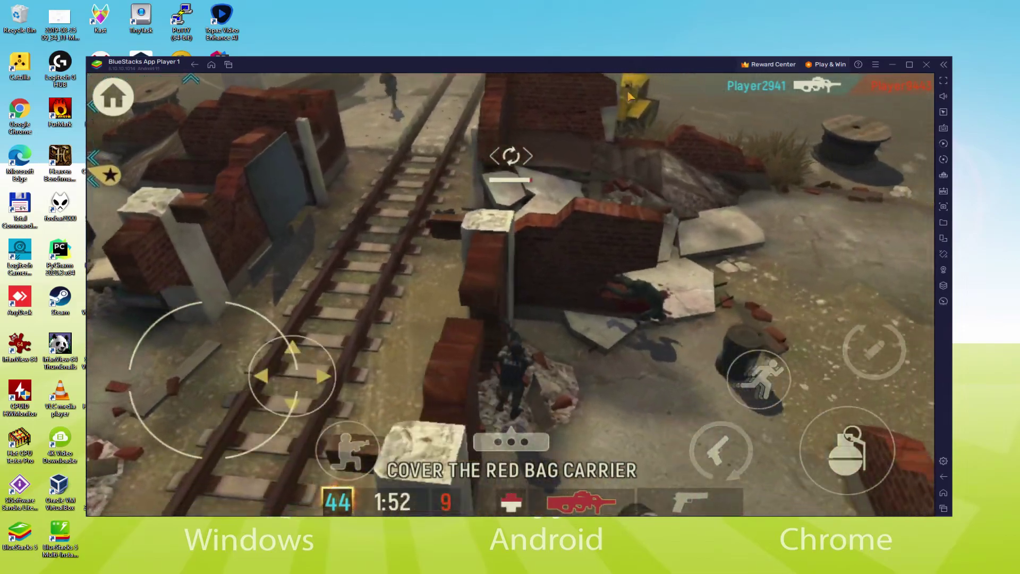
key(w)
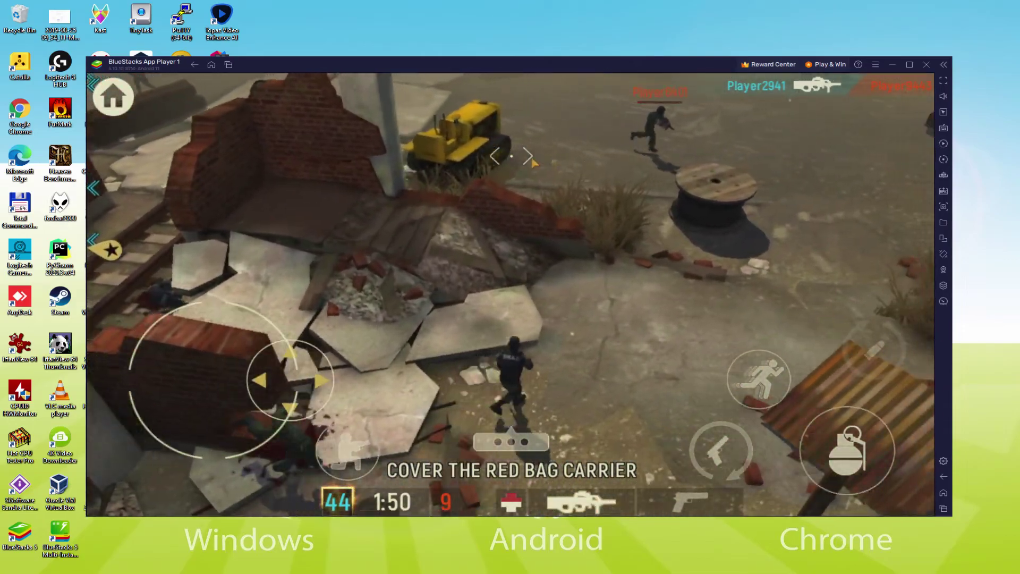